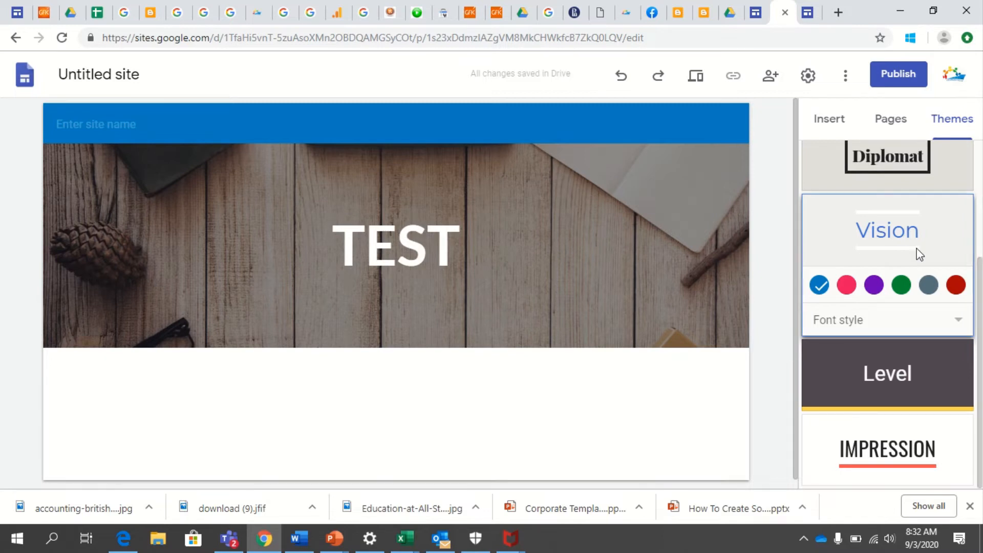
# - Set the Vision theme's colour to red and its font style to Modern
pyautogui.click(956, 286)
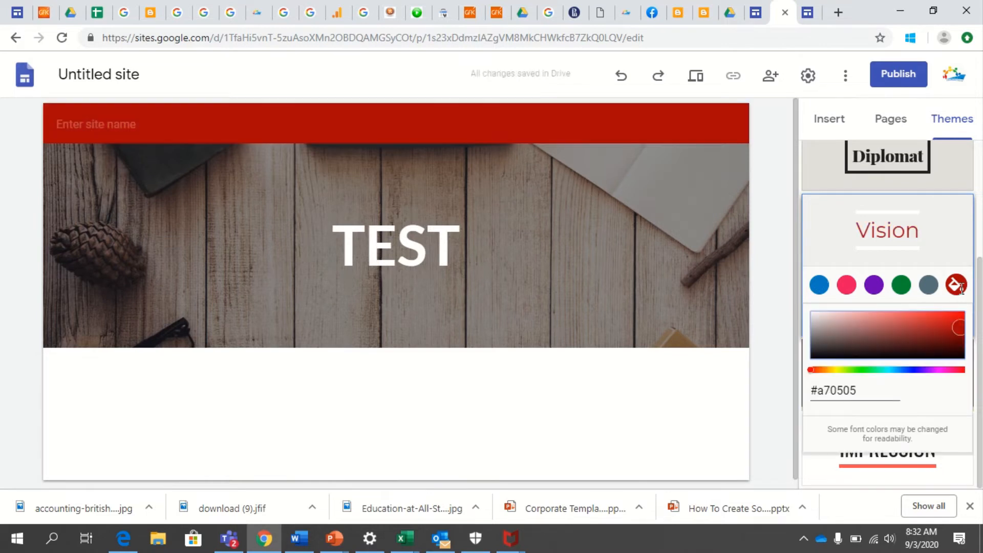
pyautogui.click(781, 362)
pyautogui.click(879, 332)
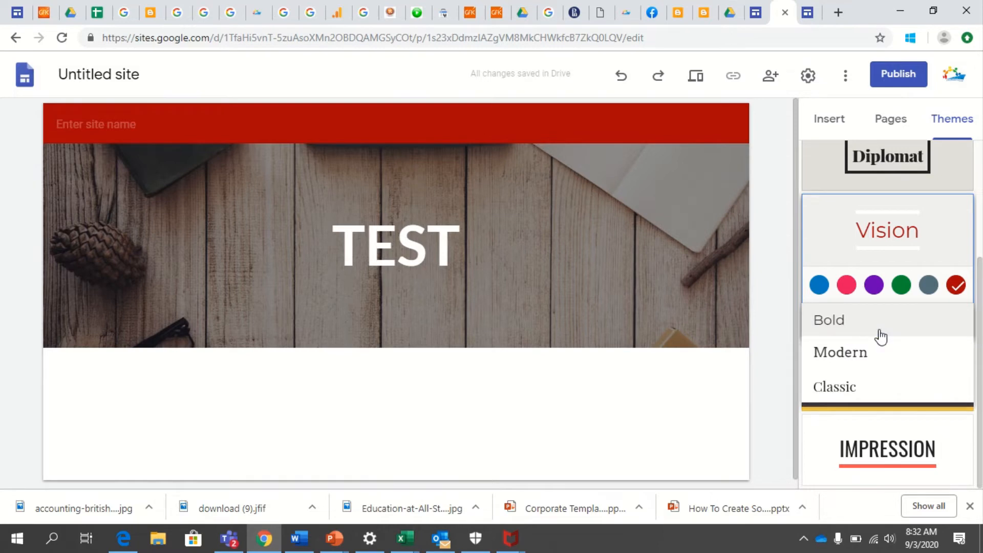
pyautogui.click(858, 354)
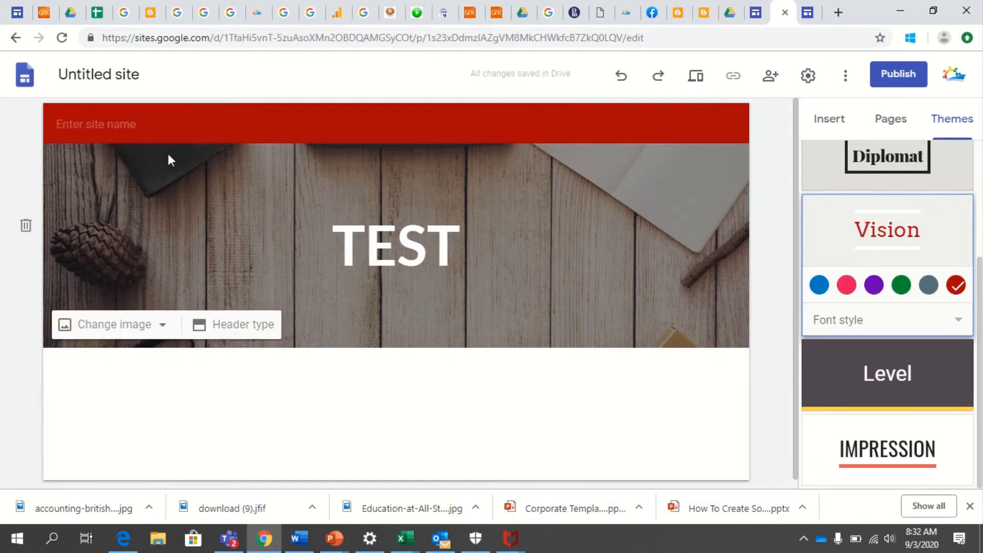
# - Enter TEST as the site name in the page header
pyautogui.click(103, 131)
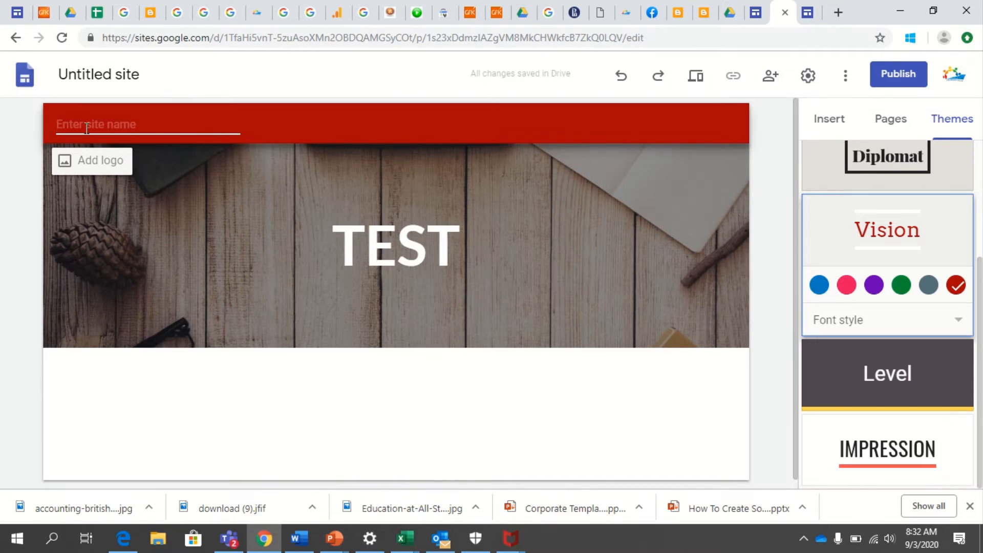
pyautogui.write('TEST')
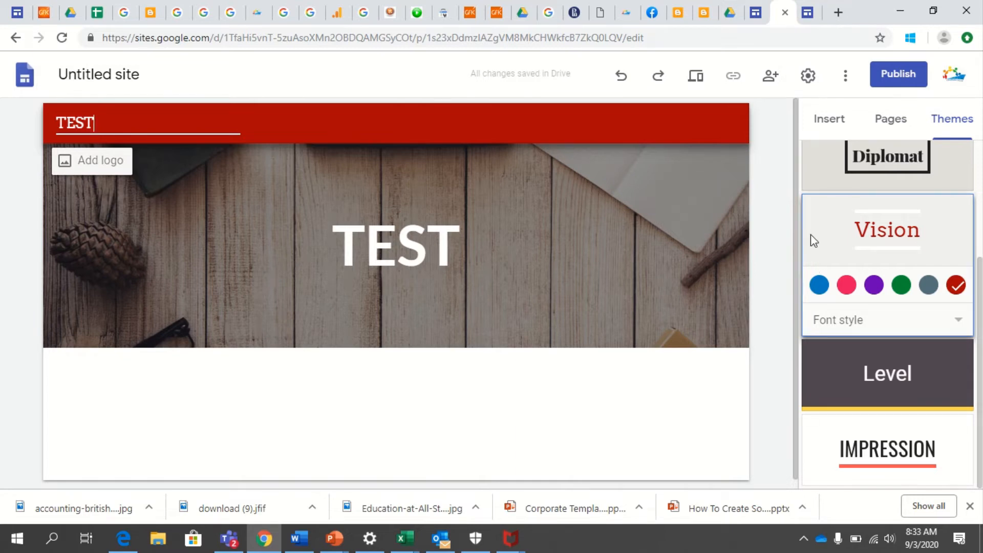
pyautogui.moveTo(797, 207); pyautogui.dragTo(797, 321)
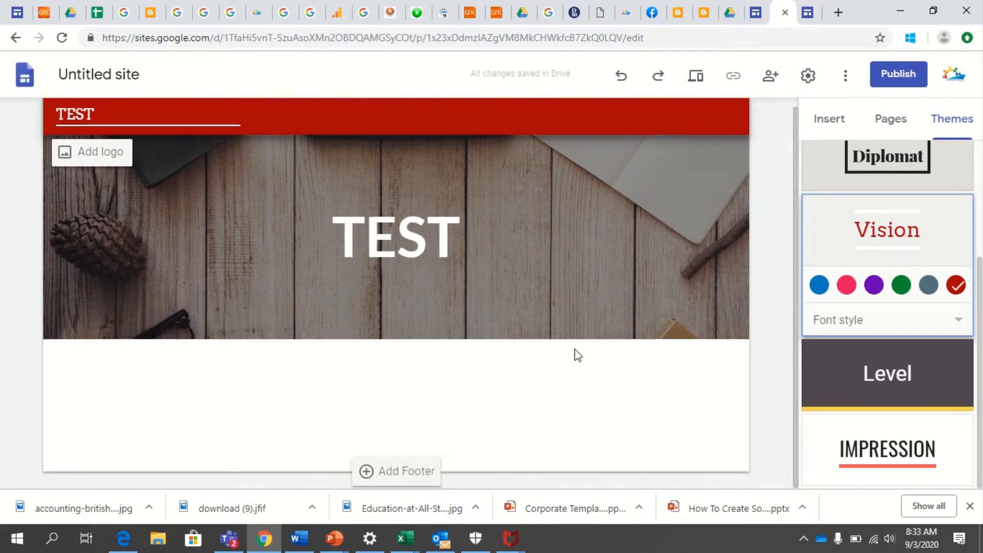
# - Add a new page named ABOUT US to the site, leaving its custom path empty
pyautogui.click(895, 134)
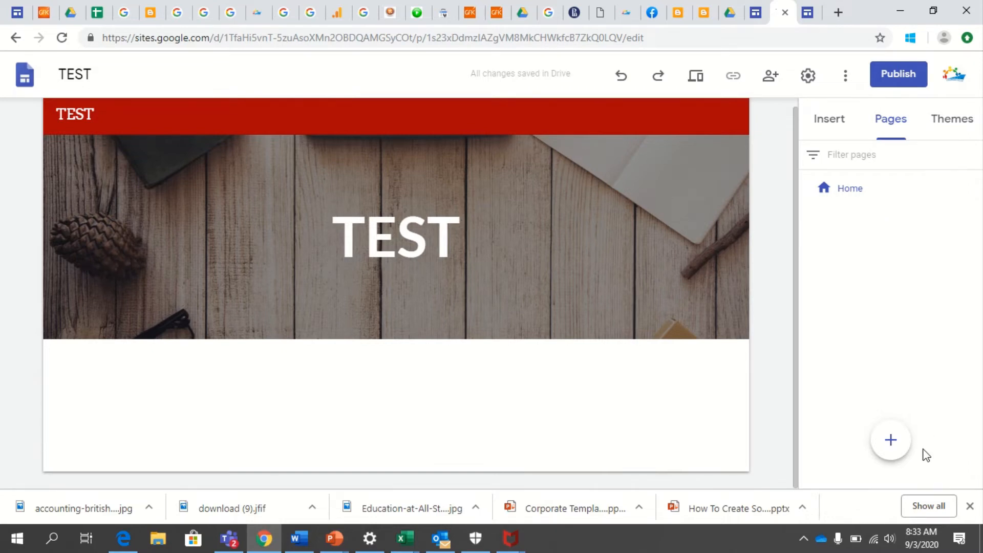
pyautogui.moveTo(894, 453)
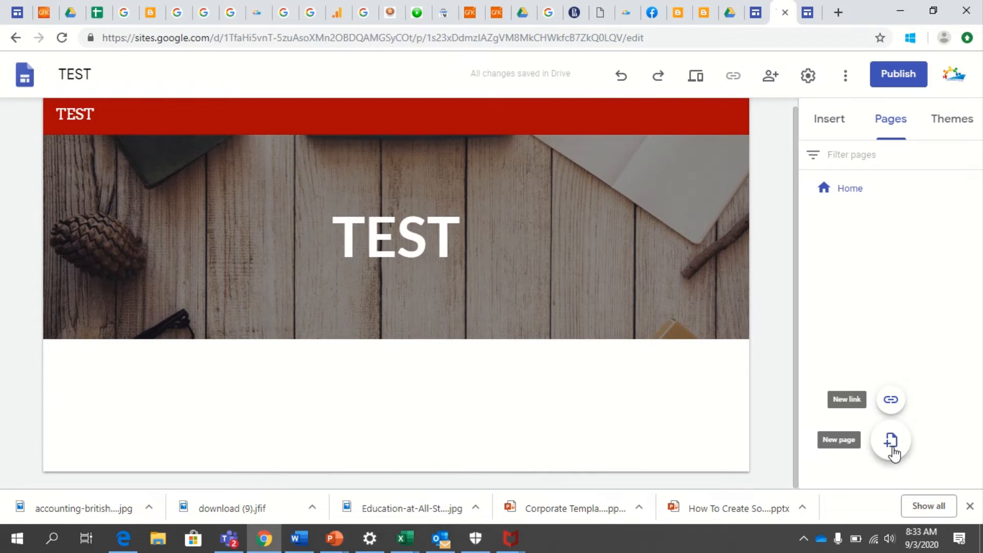
pyautogui.click(892, 447)
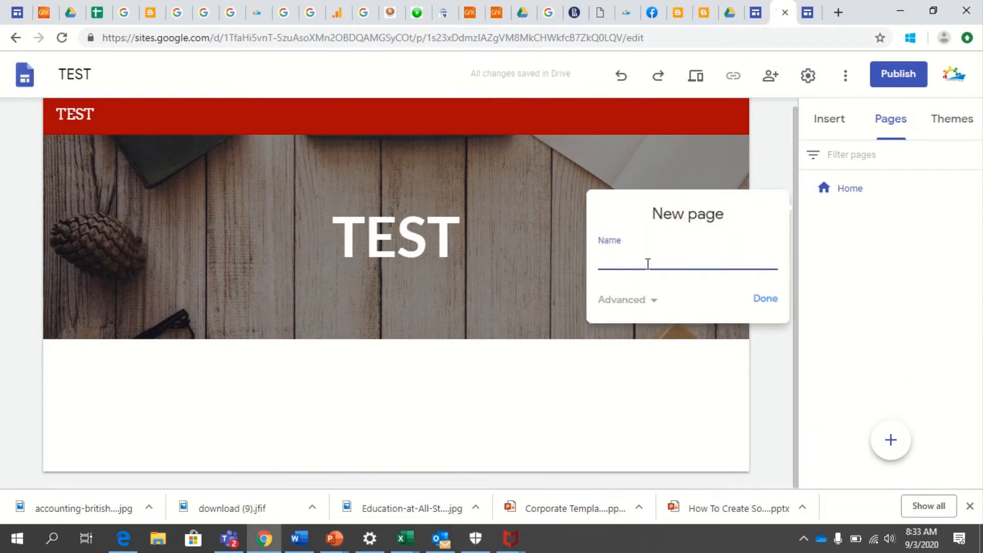
pyautogui.write('ABOUT US')
pyautogui.click(649, 307)
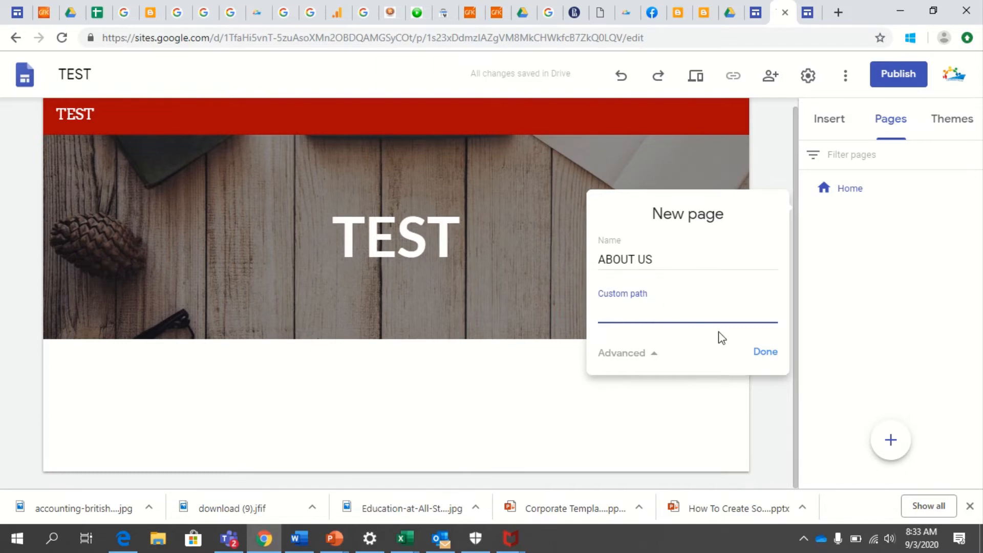
pyautogui.click(757, 353)
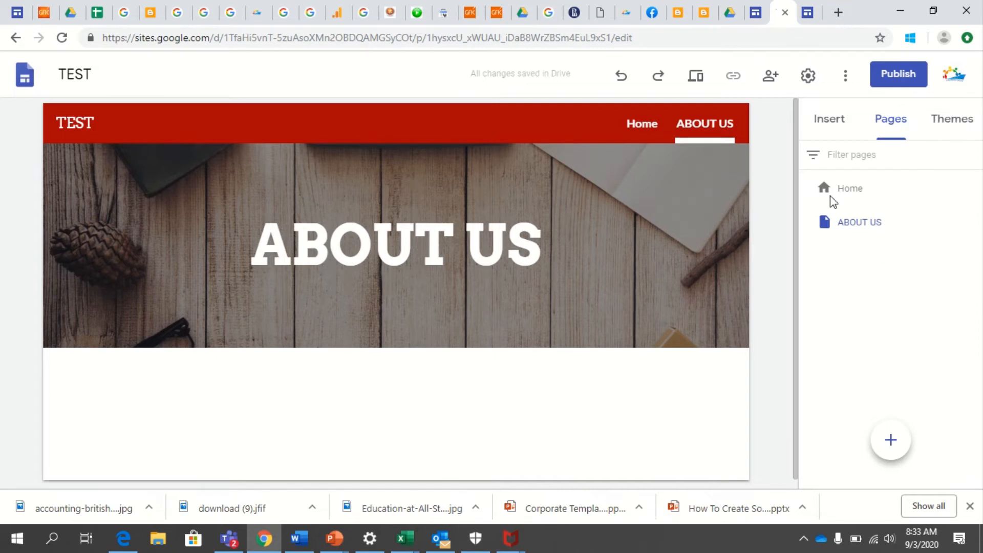
# - Add another new page named PORTFOLIO to the site
pyautogui.click(897, 436)
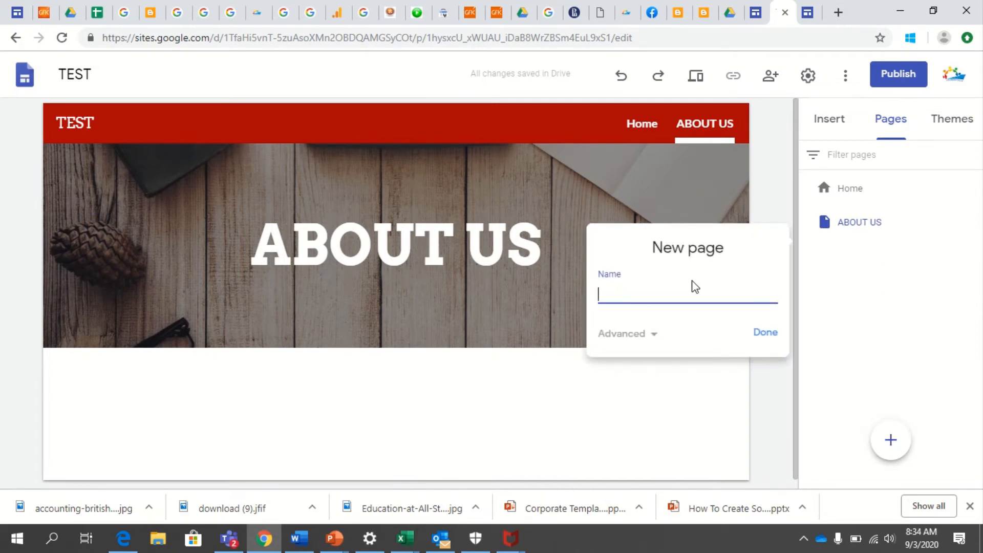
pyautogui.write('PORTFOLIO')
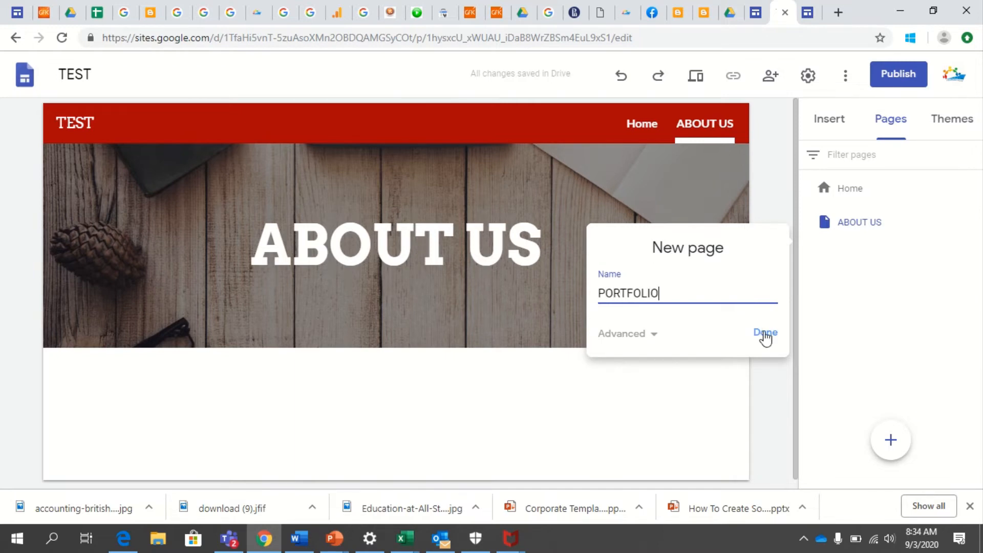
pyautogui.click(766, 334)
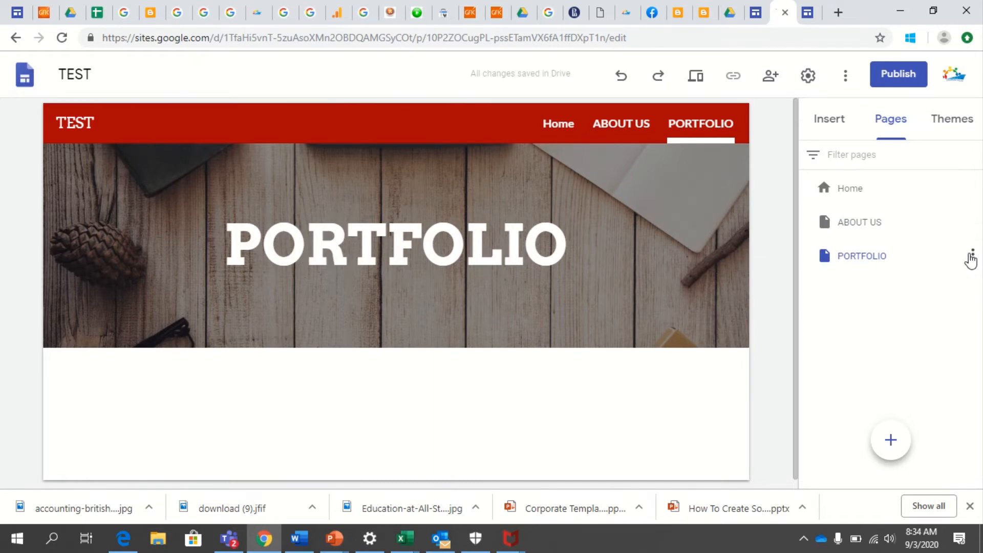
# - Add a subpage named DIGITAL MARKETING under the PORTFOLIO page
pyautogui.click(972, 256)
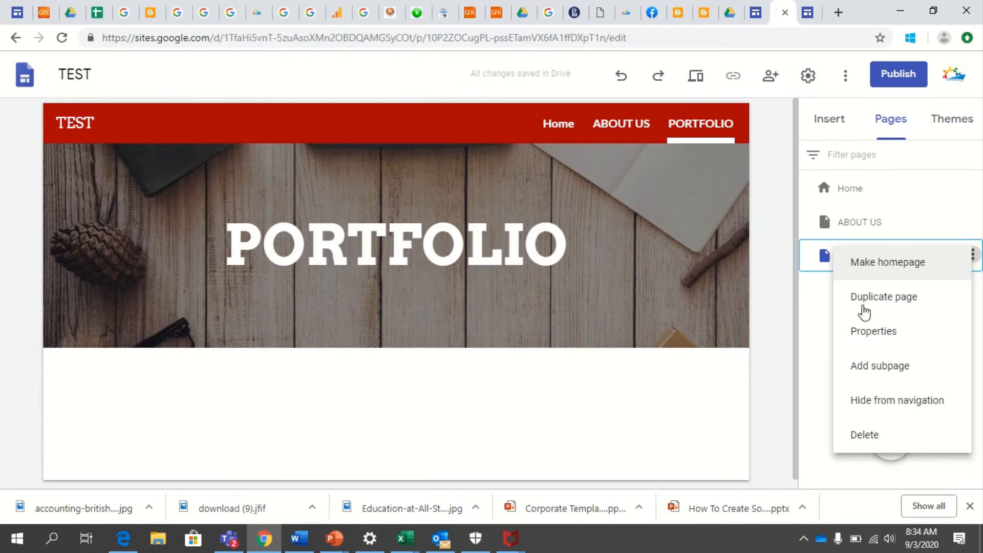
pyautogui.click(820, 313)
pyautogui.click(973, 256)
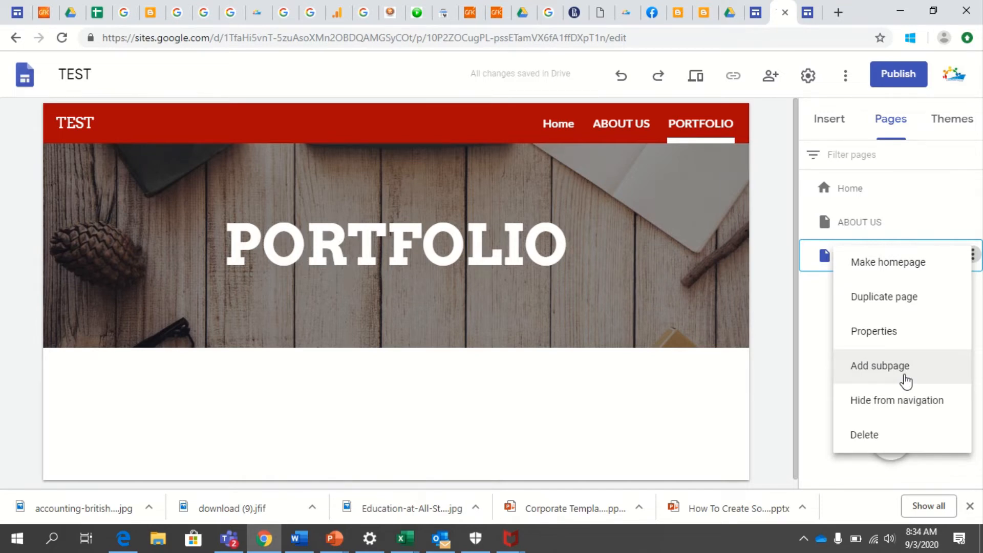
pyautogui.click(905, 381)
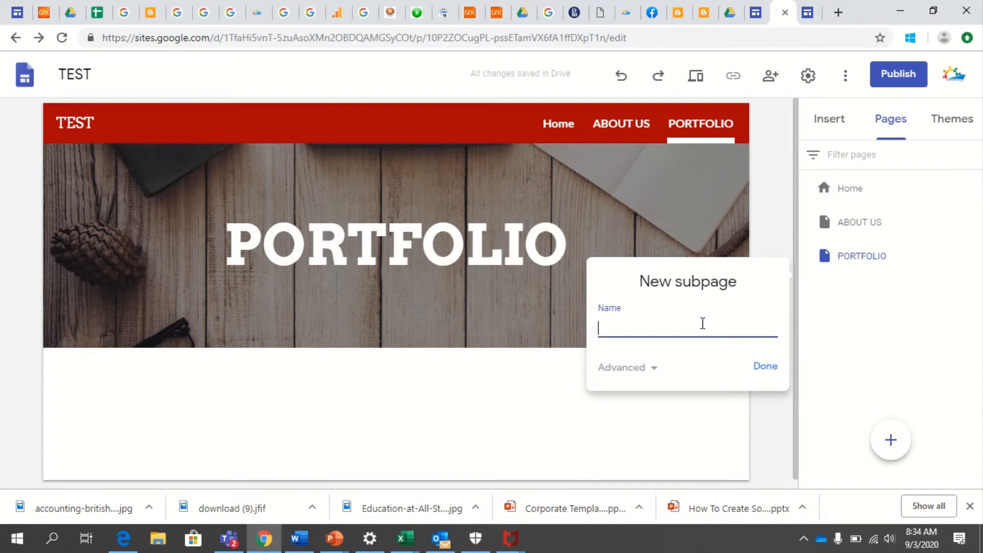
pyautogui.write('DIGITAL MAR')
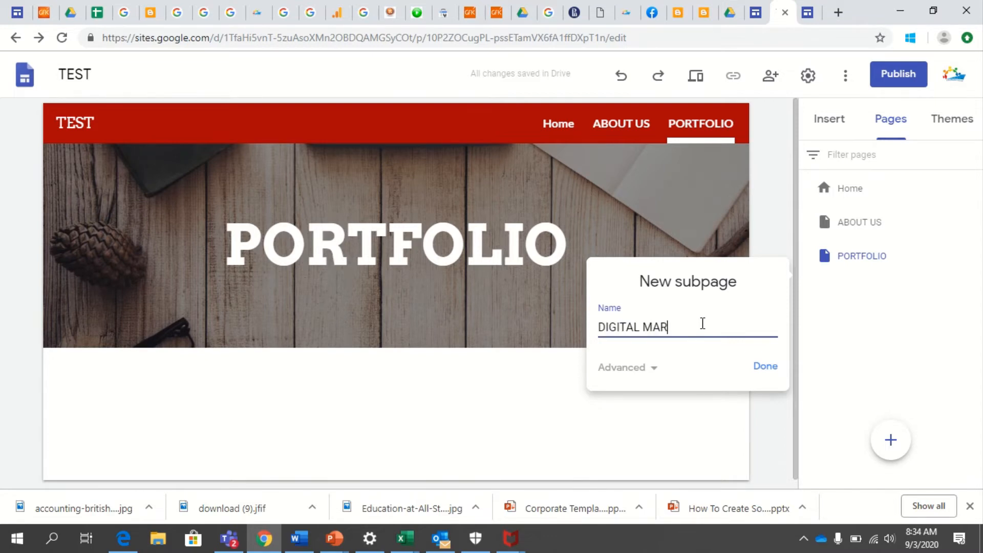
pyautogui.write('KETING')
pyautogui.click(767, 367)
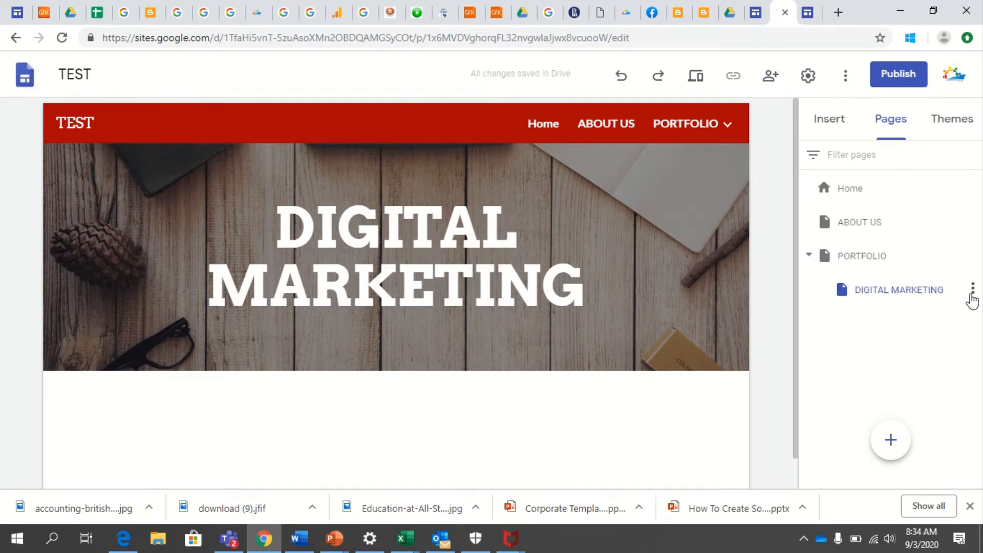
# - Add a second subpage named SEO SERVICES under the PORTFOLIO page
pyautogui.click(973, 290)
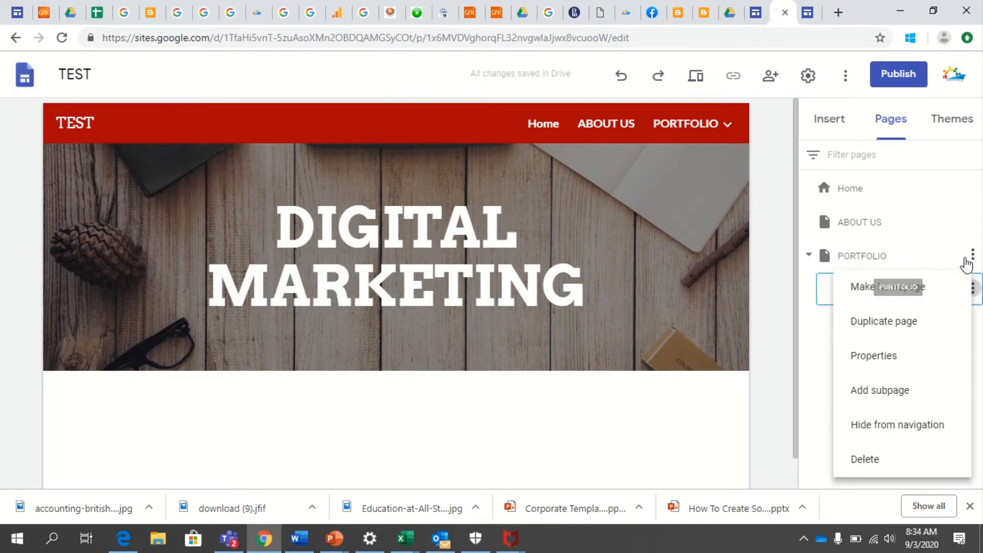
pyautogui.click(972, 263)
pyautogui.click(971, 257)
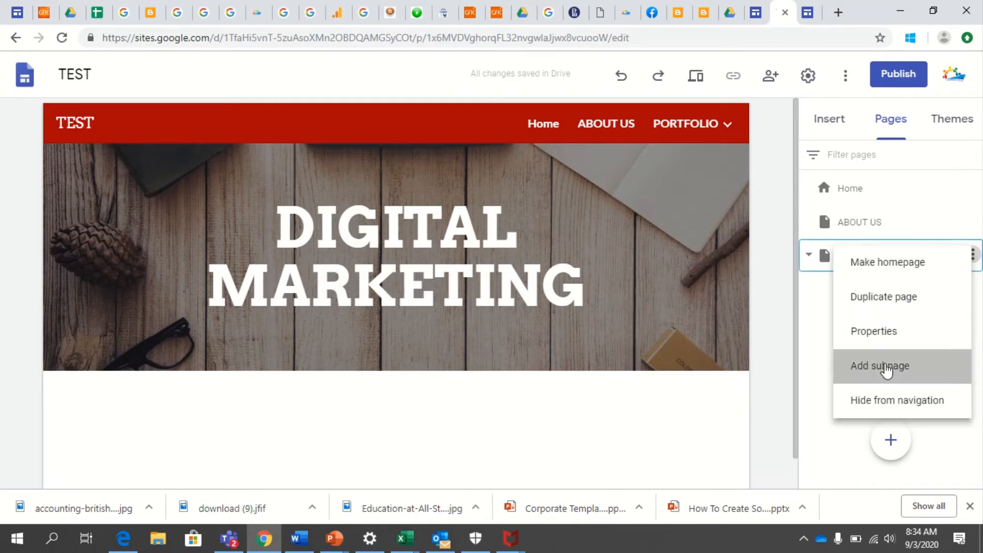
pyautogui.click(888, 367)
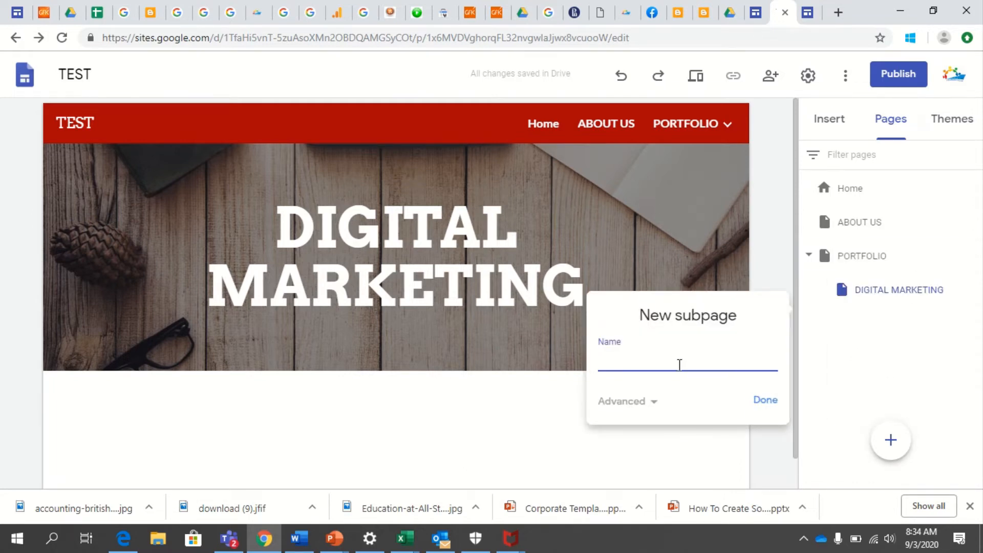
pyautogui.write('SEO SERVICES')
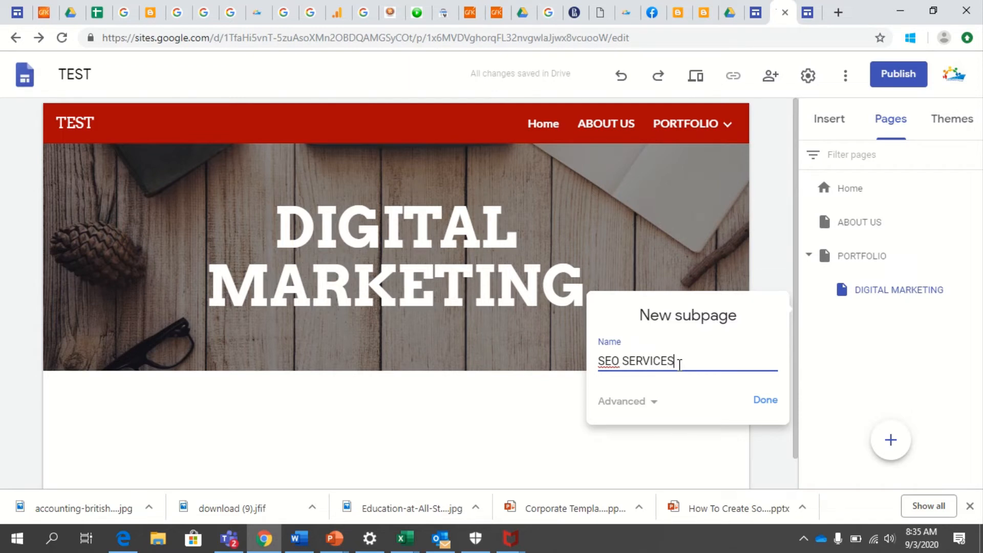
pyautogui.click(767, 400)
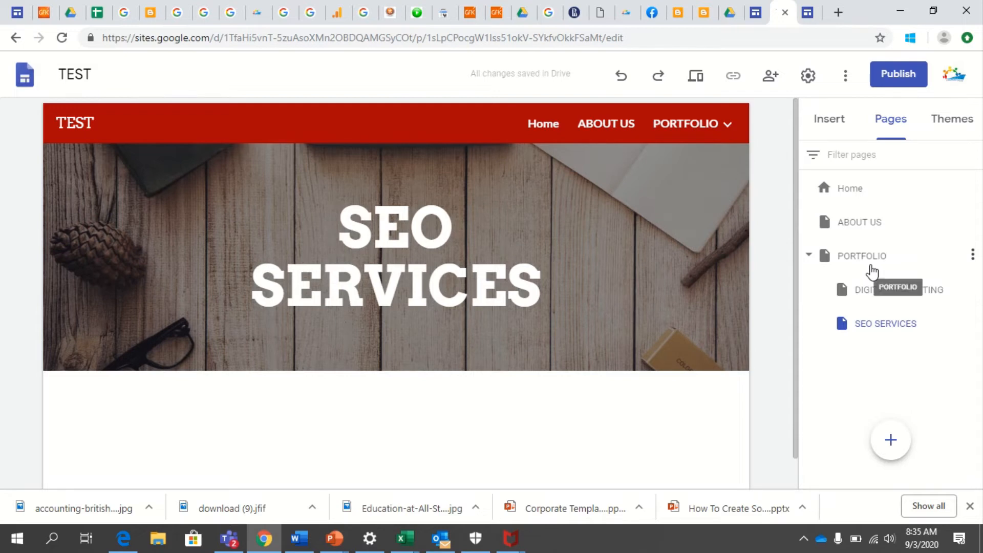
# - Check the PORTFOLIO subpages in the site's header navigation and open the Home page for editing
pyautogui.moveTo(727, 126)
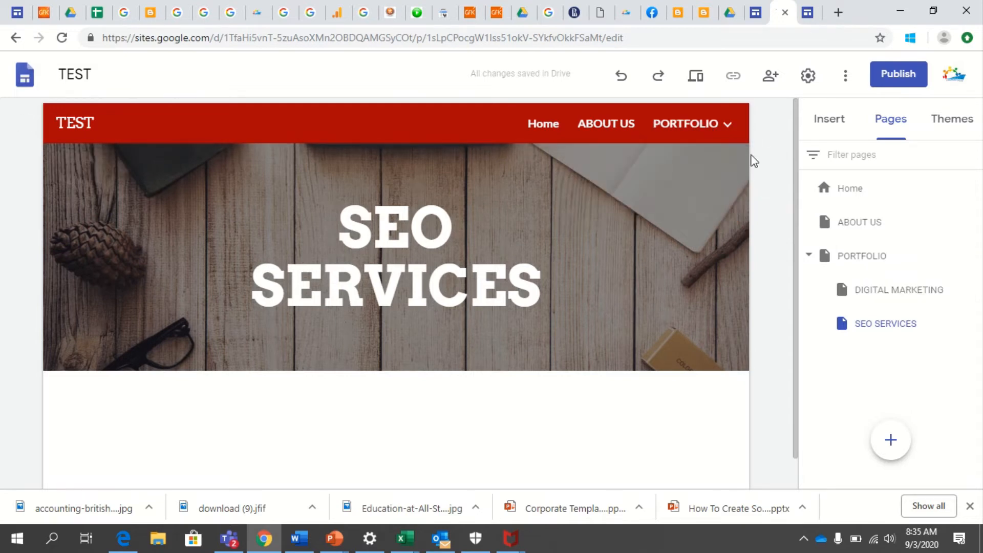
pyautogui.moveTo(691, 147)
pyautogui.moveTo(545, 153)
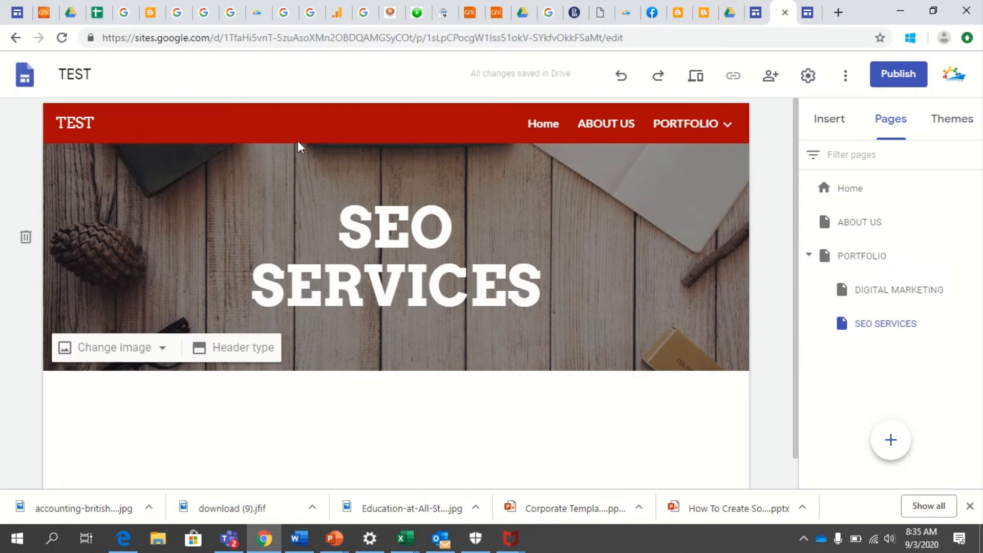
pyautogui.moveTo(712, 131)
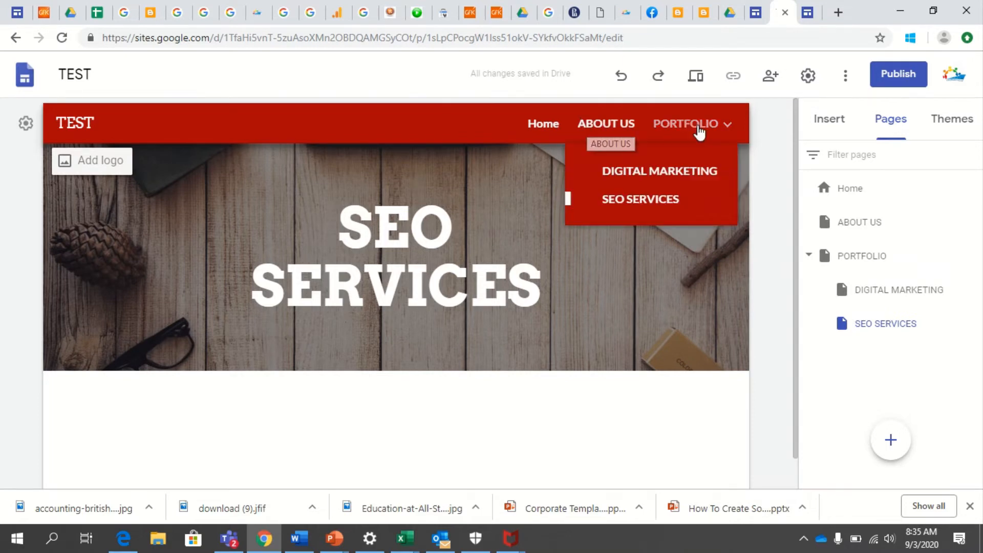
pyautogui.moveTo(888, 439)
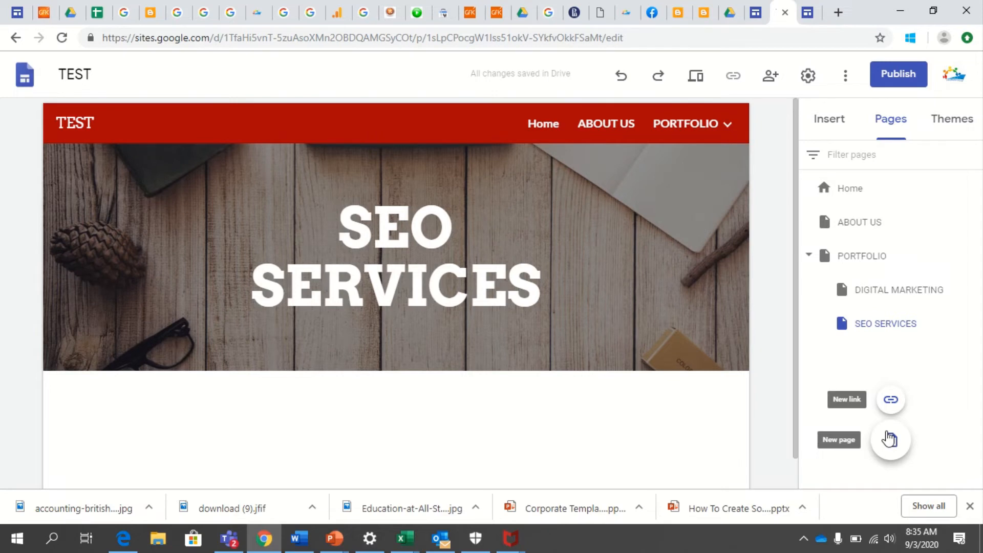
pyautogui.doubleClick(472, 127)
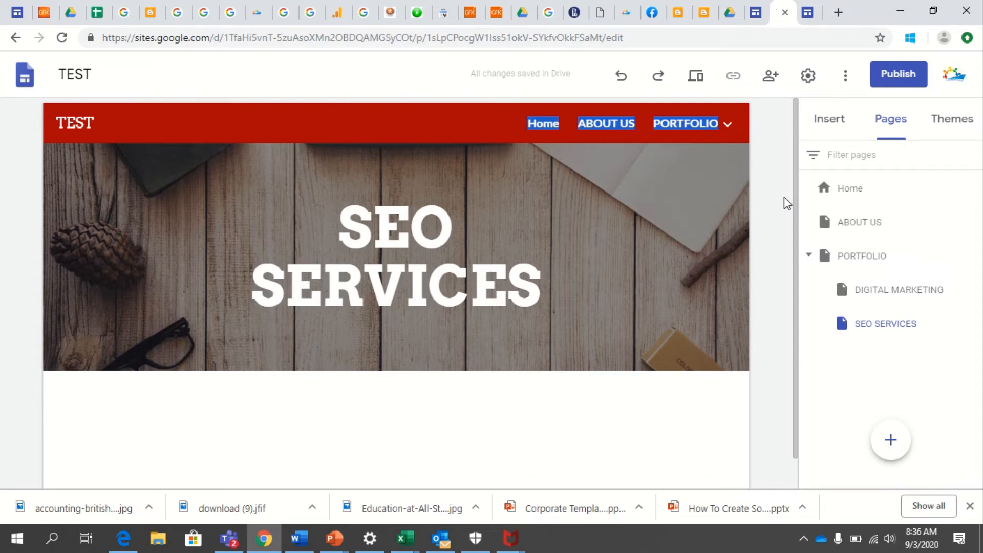
pyautogui.click(860, 188)
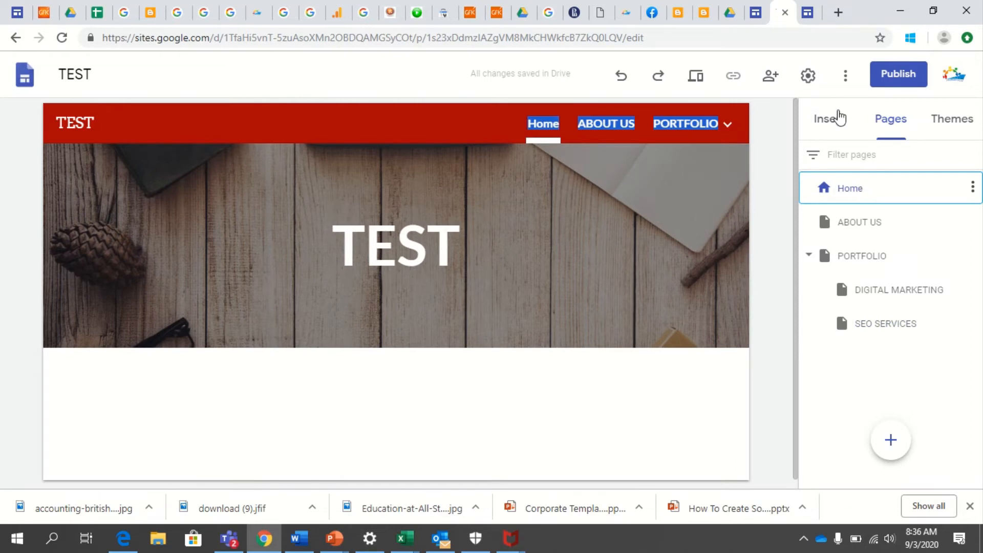
# - Insert an empty text box below the Home page header and delete its section
pyautogui.click(840, 117)
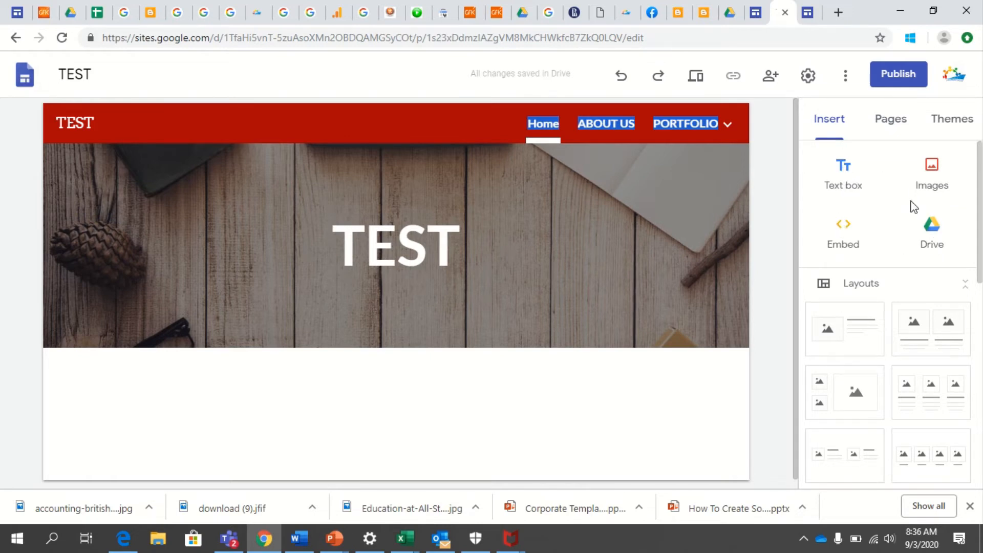
pyautogui.click(856, 193)
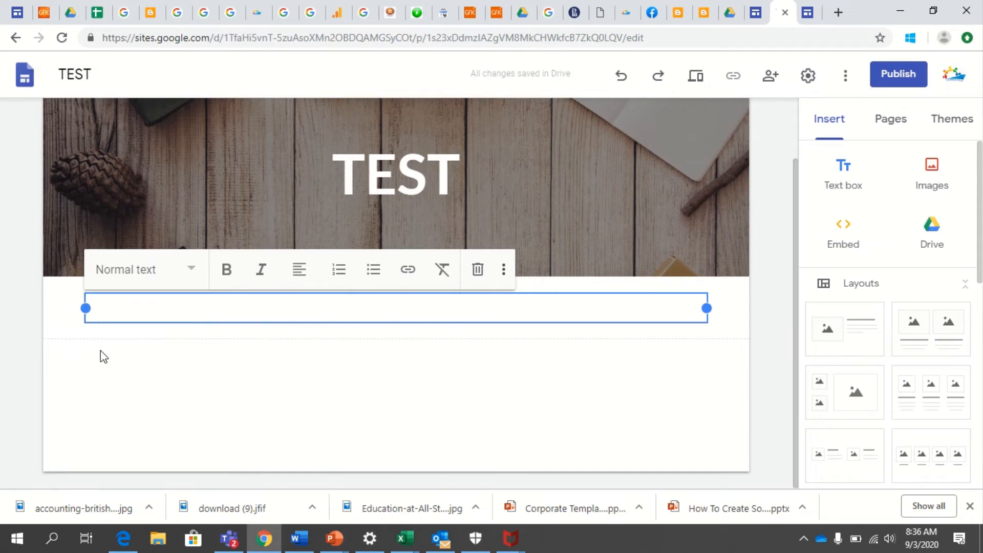
pyautogui.moveTo(26, 309)
pyautogui.click(26, 333)
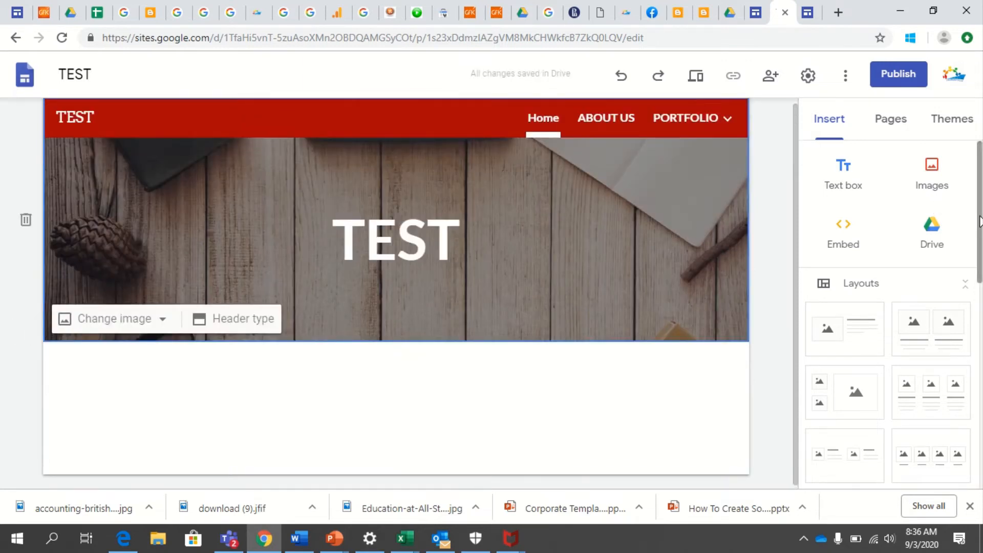
# - Insert the layout with one image beside a heading and text below the Home page header
pyautogui.moveTo(981, 233); pyautogui.dragTo(978, 199)
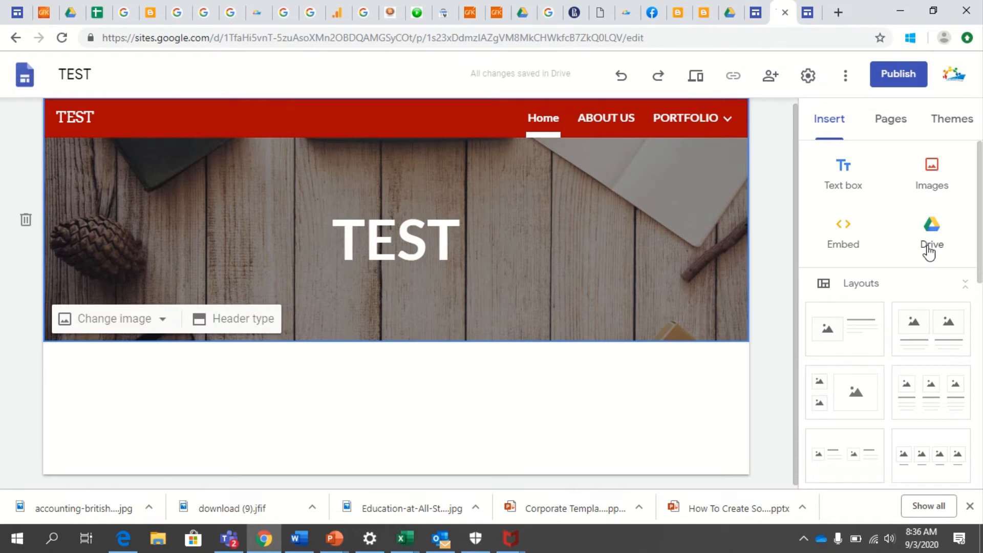
pyautogui.scroll(-2, 981, 288)
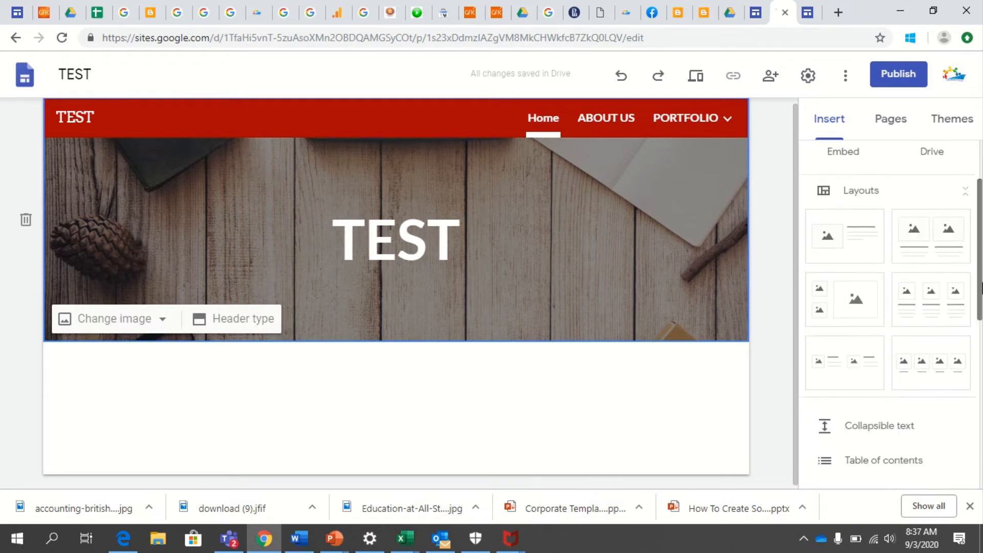
pyautogui.click(966, 204)
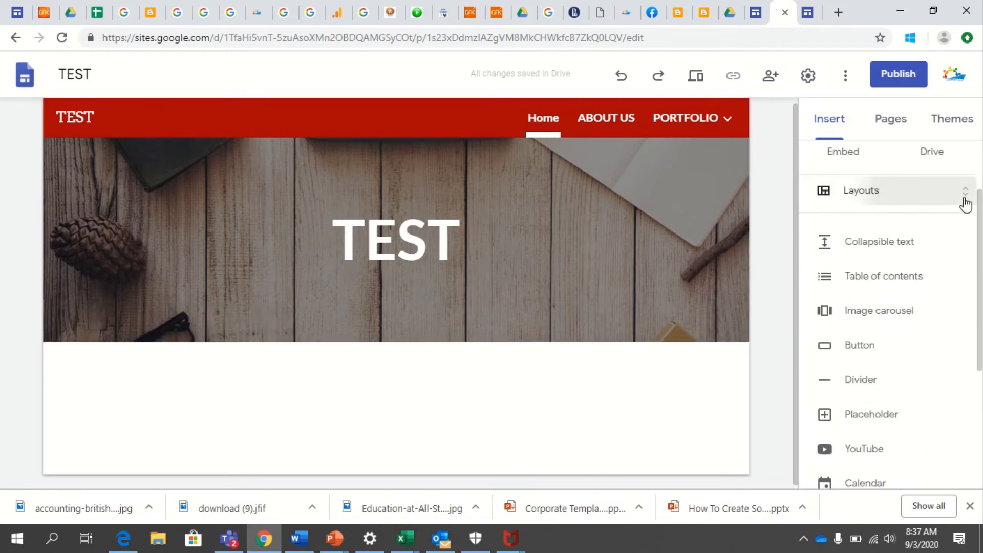
pyautogui.click(964, 203)
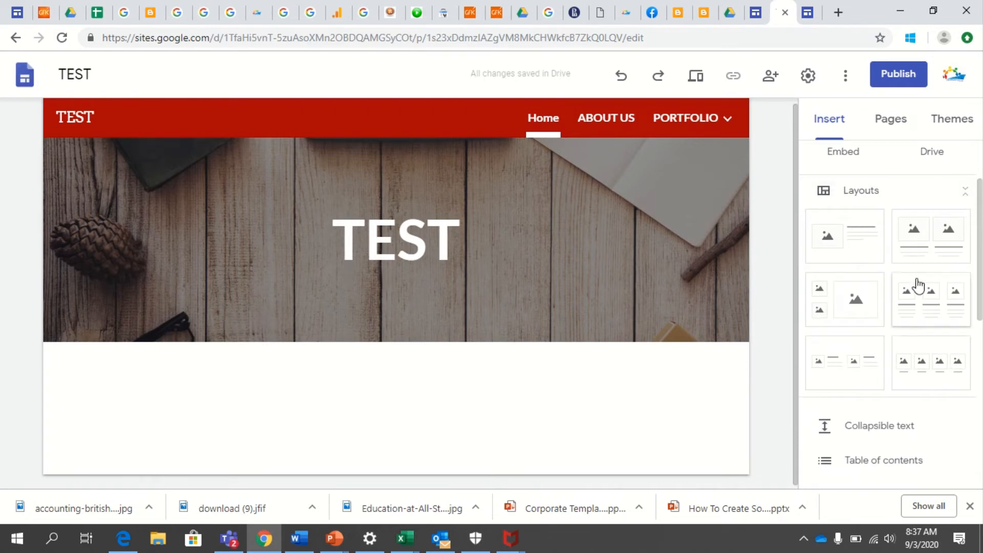
pyautogui.scroll(-1, 798, 305)
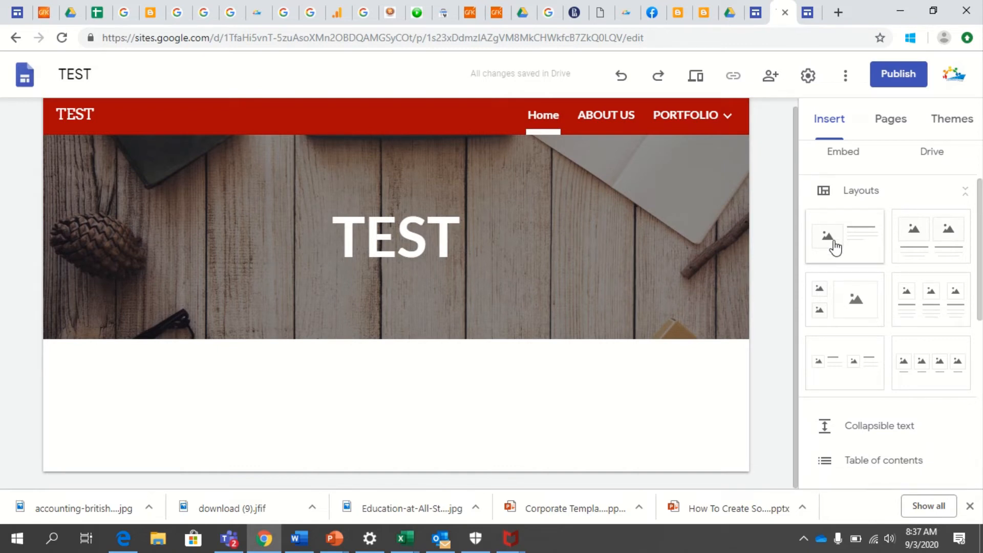
pyautogui.click(866, 255)
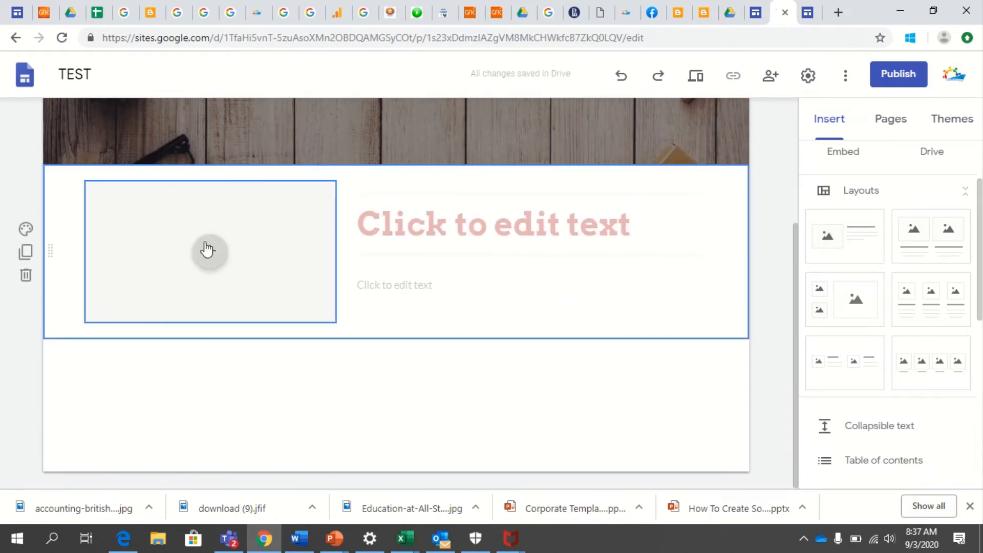
pyautogui.click(592, 239)
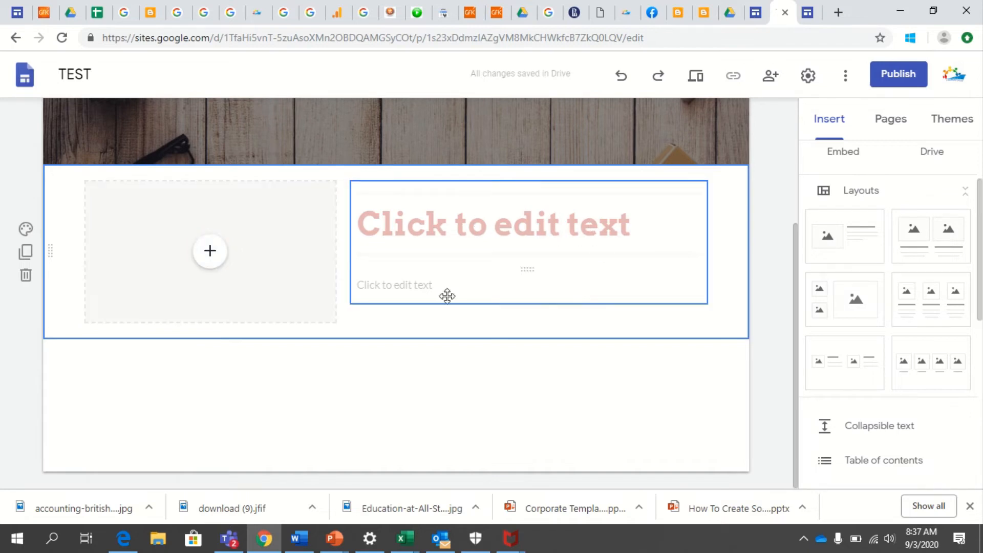
# - Upload the "logo transparent" picture into the new layout's image placeholder
pyautogui.click(213, 267)
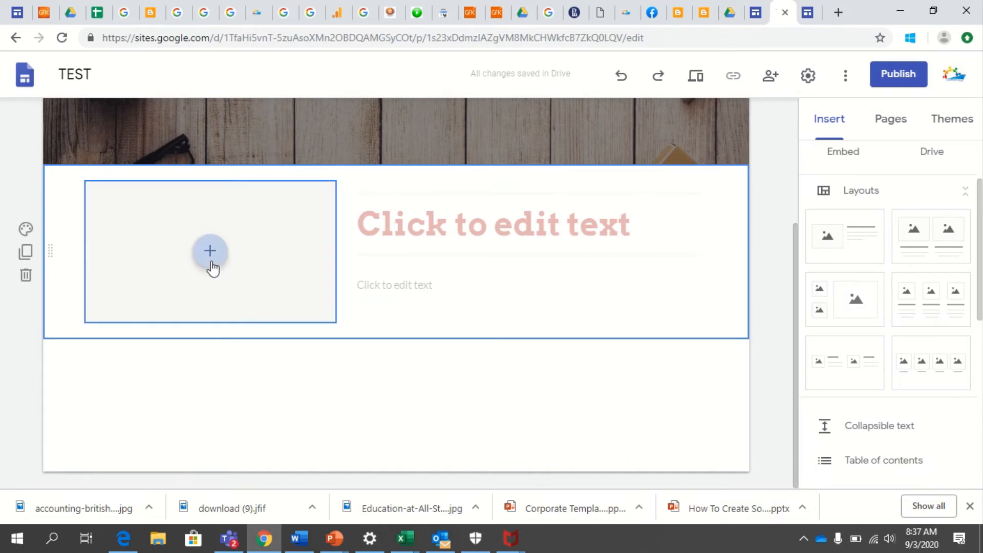
pyautogui.click(211, 264)
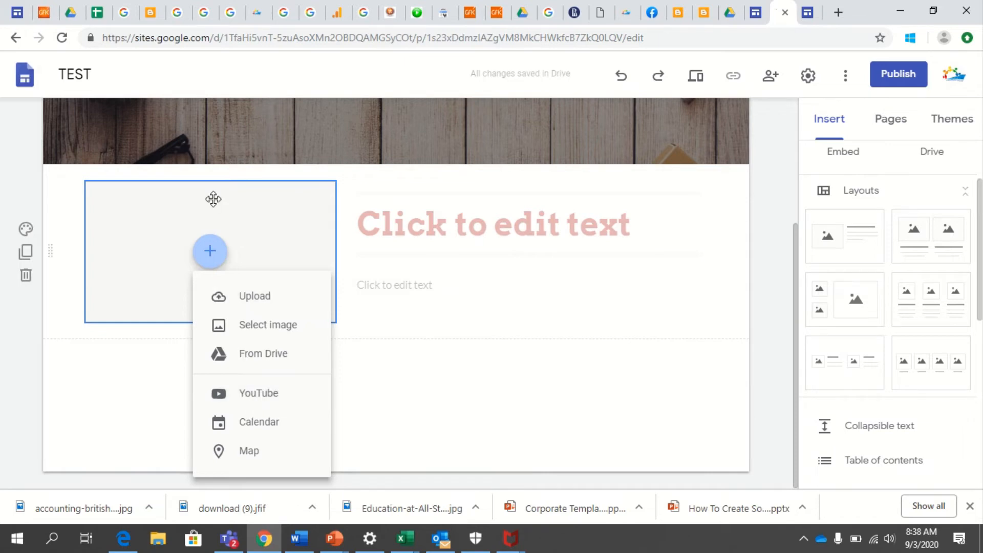
pyautogui.click(256, 309)
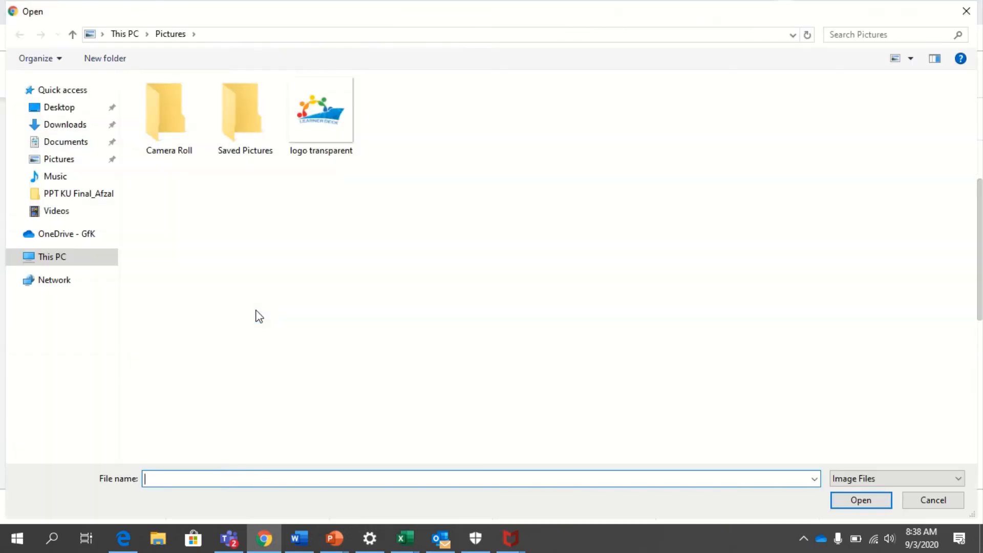
pyautogui.doubleClick(308, 131)
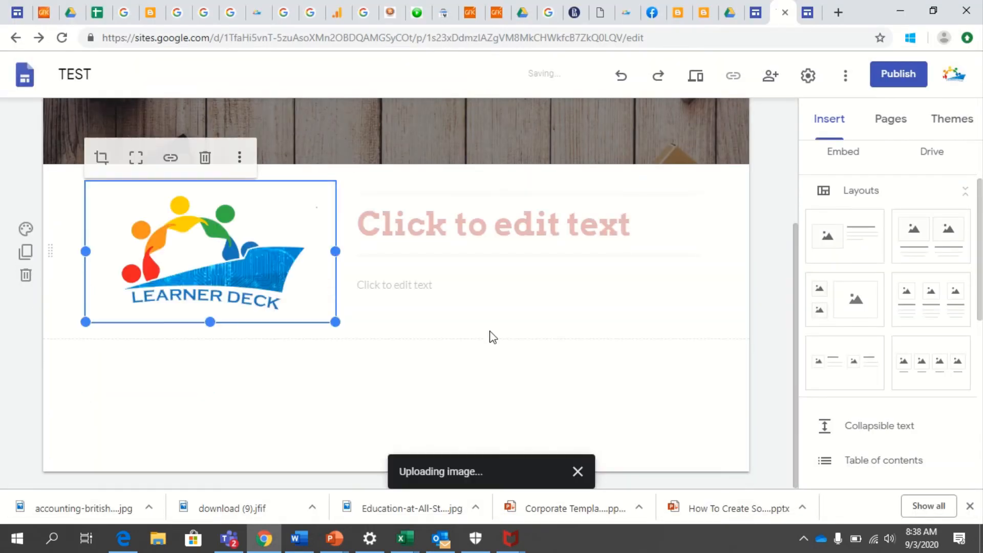
# - Fill in the layout's title as TEST and its body text as TESTING
pyautogui.click(464, 232)
pyautogui.write('TEST')
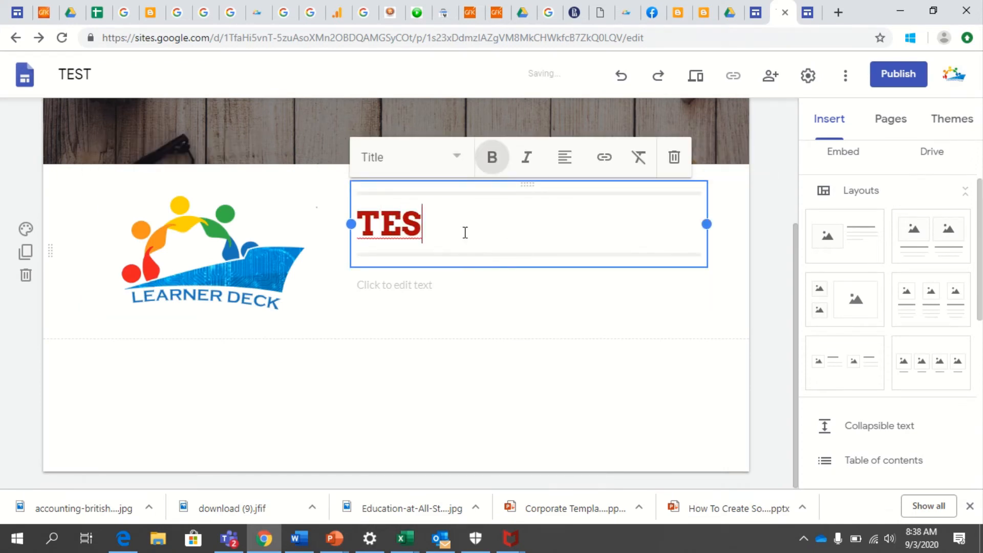
pyautogui.click(415, 285)
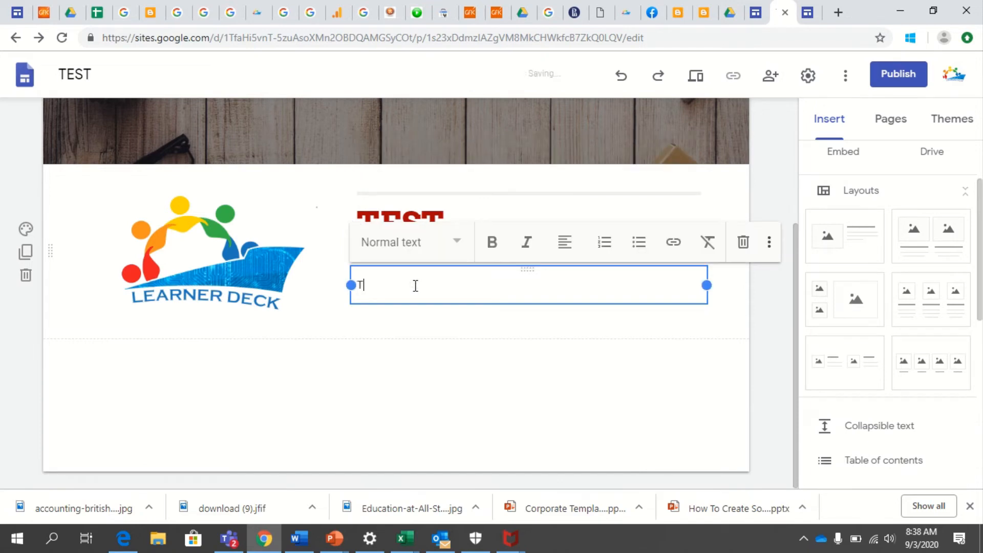
pyautogui.write('TESTING')
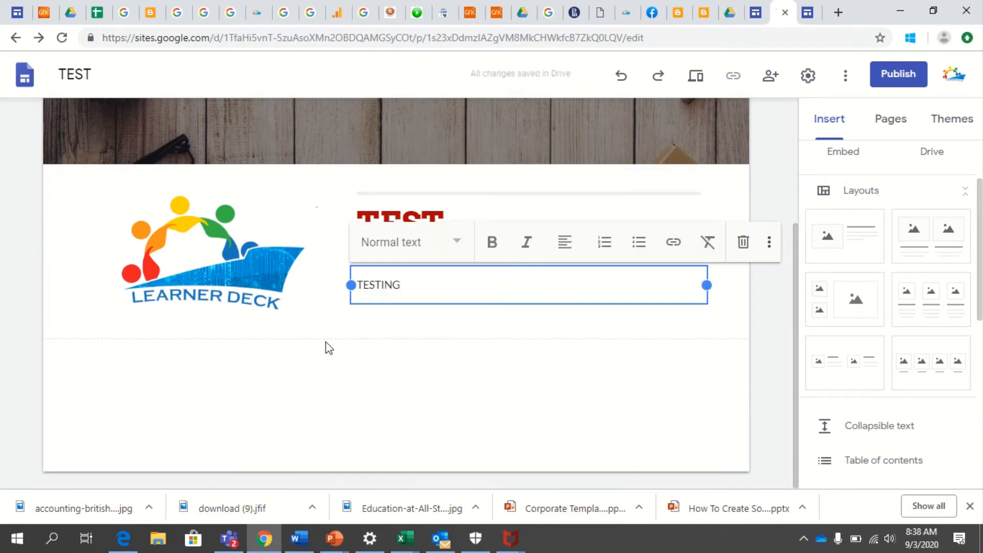
pyautogui.click(324, 347)
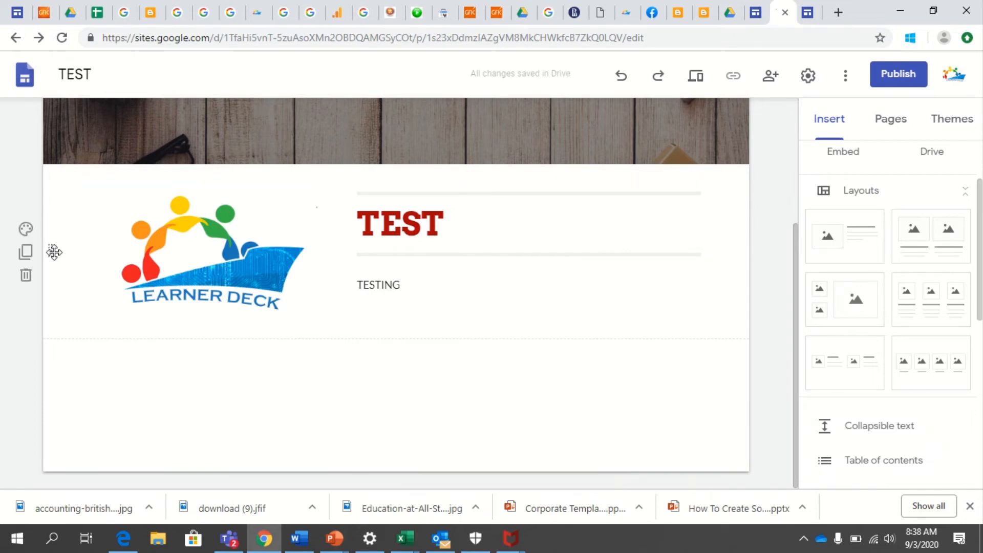
# - Try the Emphasis 1 background and the Emphasis 2 background on the logo section
pyautogui.moveTo(54, 252)
pyautogui.mouseDown()
pyautogui.moveTo(52, 318)
pyautogui.moveTo(57, 255)
pyautogui.mouseUp()
pyautogui.click(27, 231)
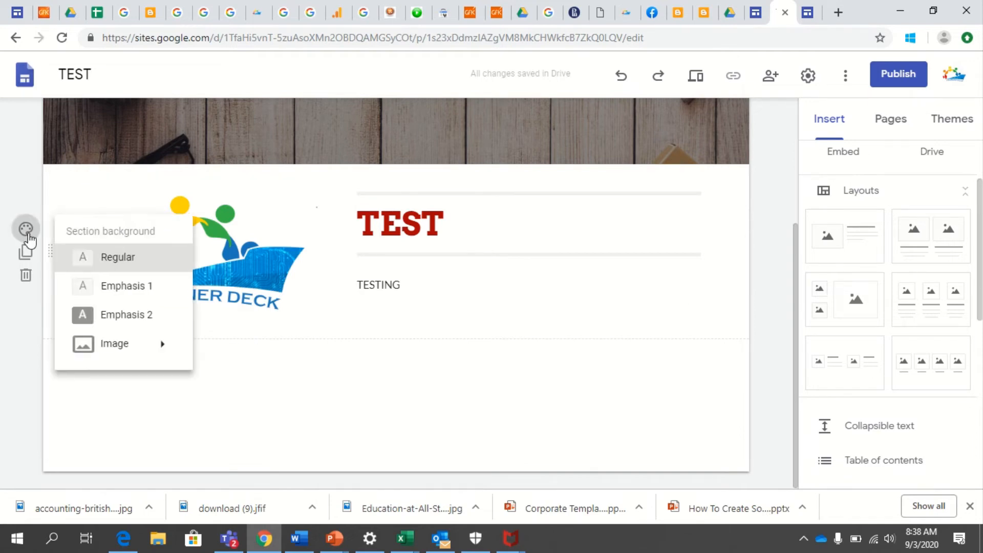
pyautogui.click(138, 290)
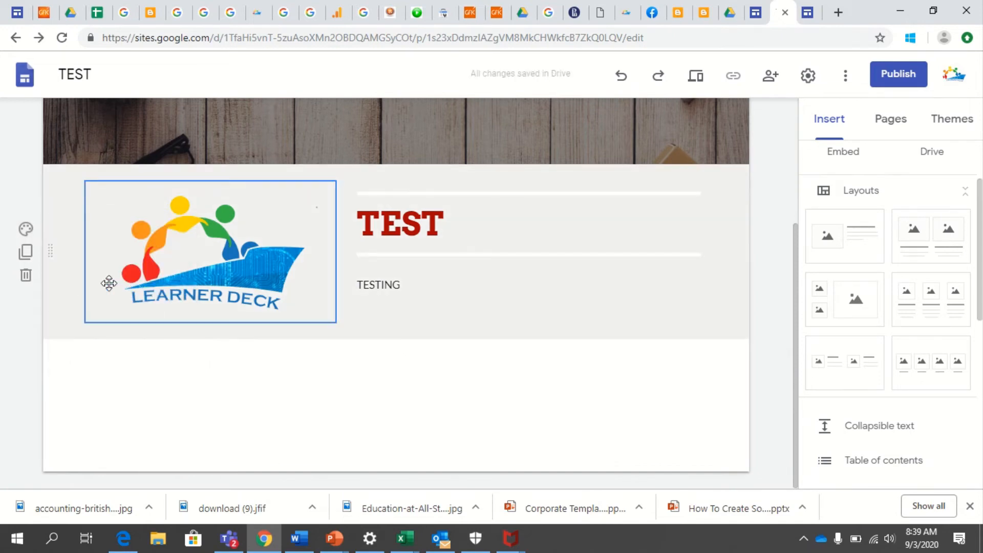
pyautogui.click(26, 228)
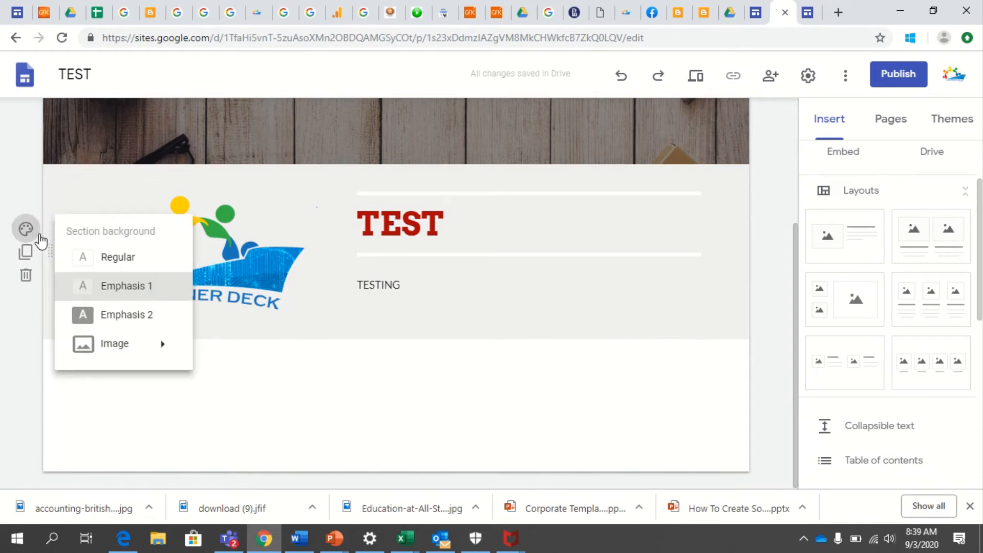
pyautogui.click(136, 329)
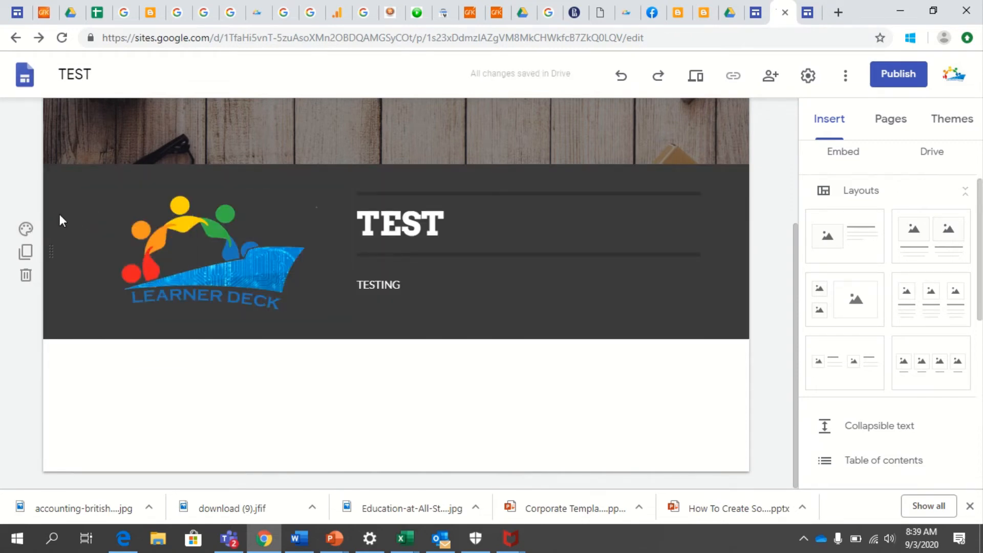
# - Upload "logo transparent" as the section's background image and toggle its readability adjustment off and back on
pyautogui.click(26, 229)
pyautogui.moveTo(142, 354)
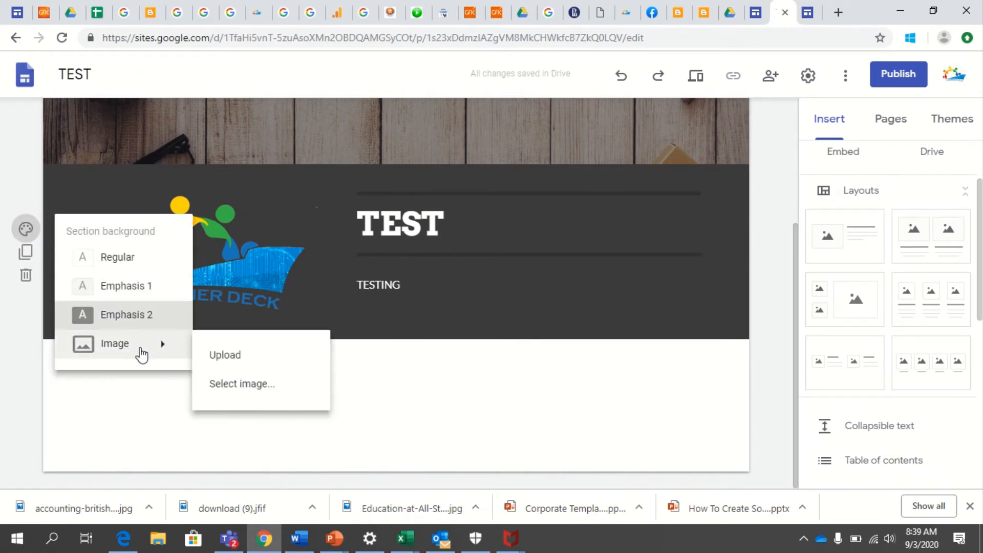
pyautogui.click(262, 356)
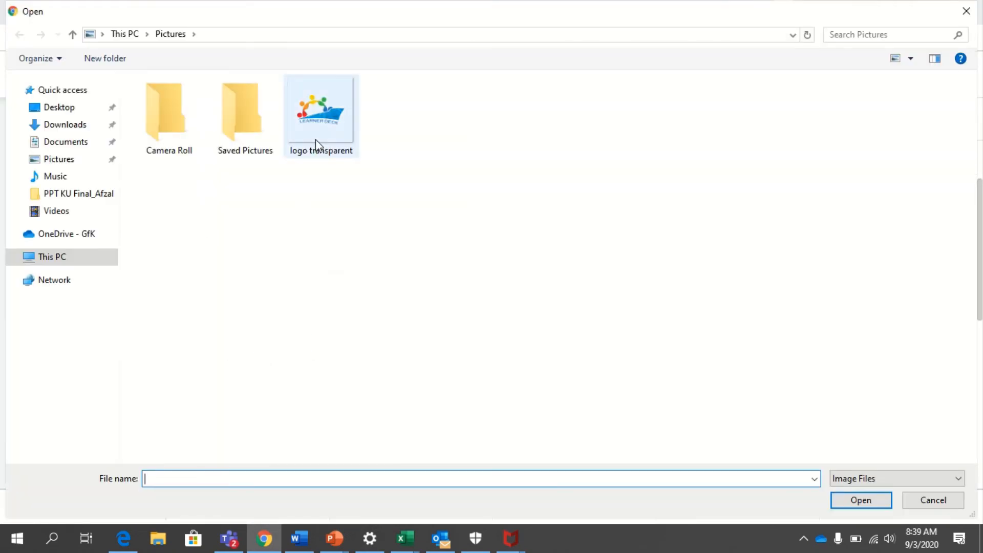
pyautogui.doubleClick(316, 141)
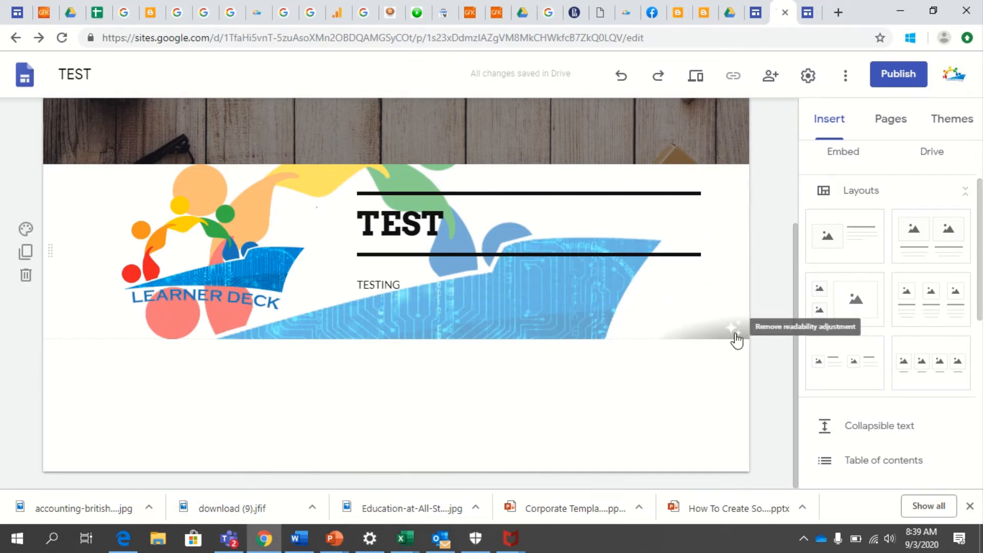
pyautogui.click(734, 328)
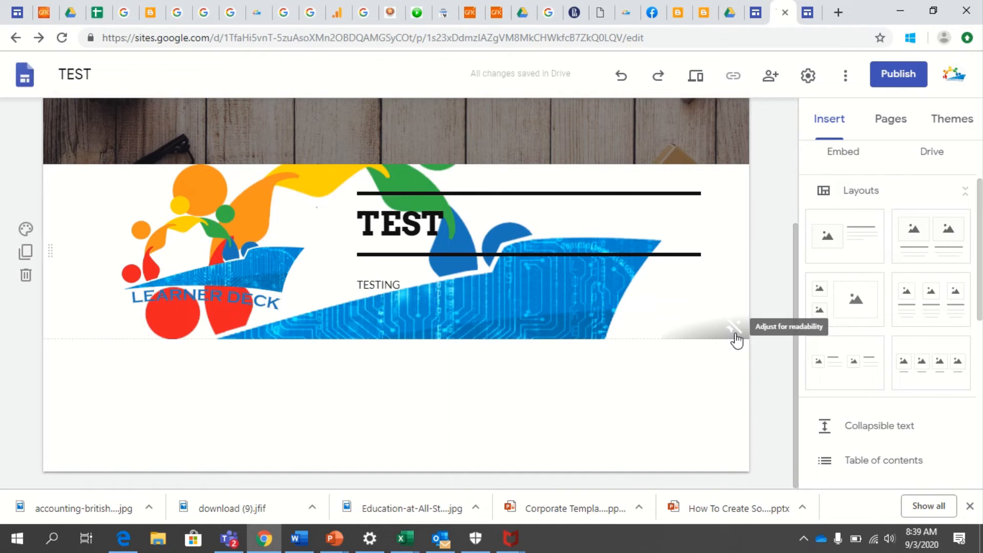
pyautogui.click(735, 330)
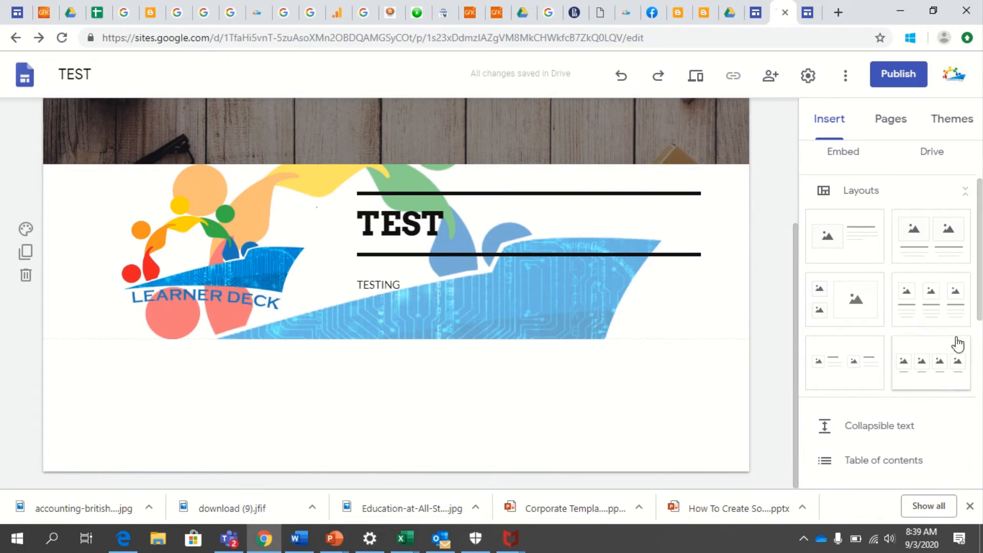
# - Insert a divider and move it between the page header and the logo section
pyautogui.moveTo(981, 304); pyautogui.dragTo(982, 266)
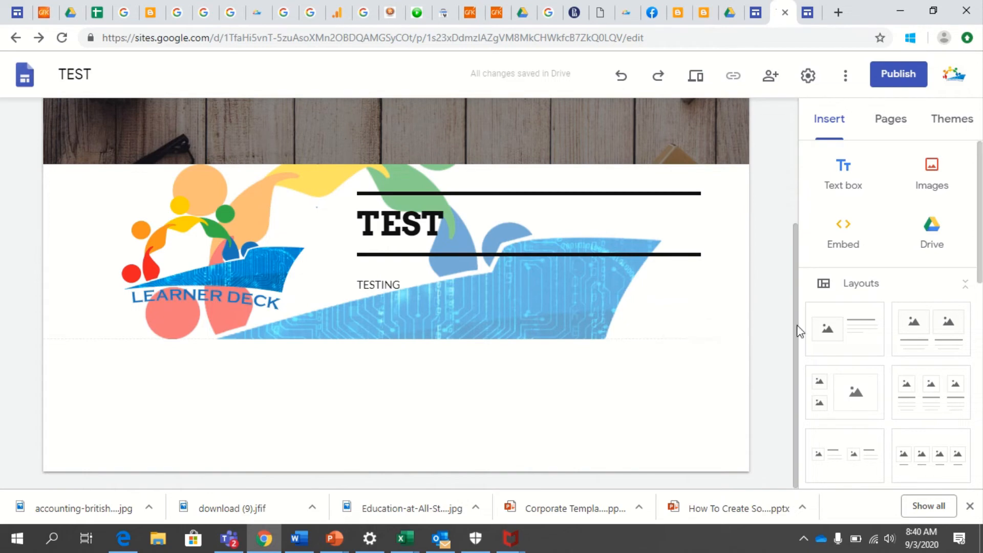
pyautogui.scroll(2, 797, 333)
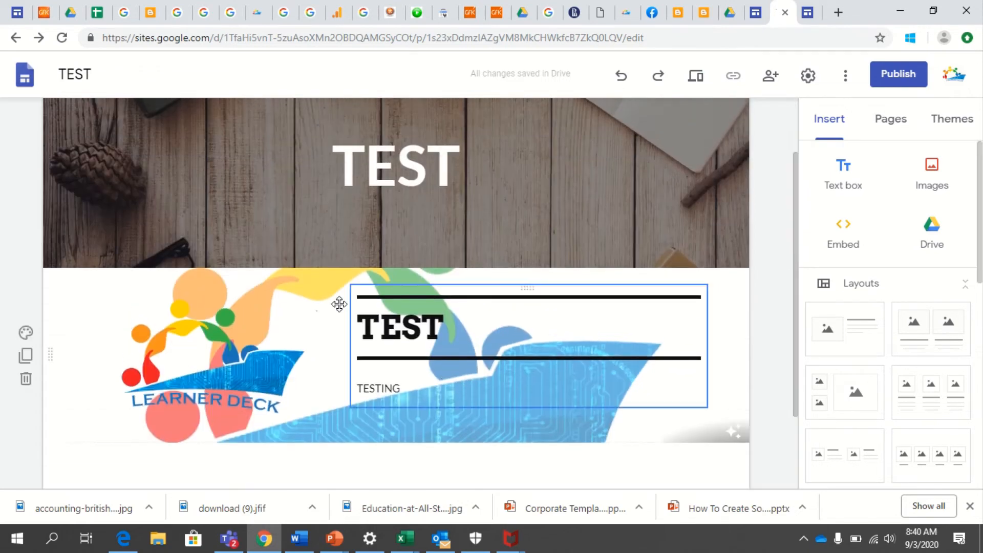
pyautogui.click(333, 253)
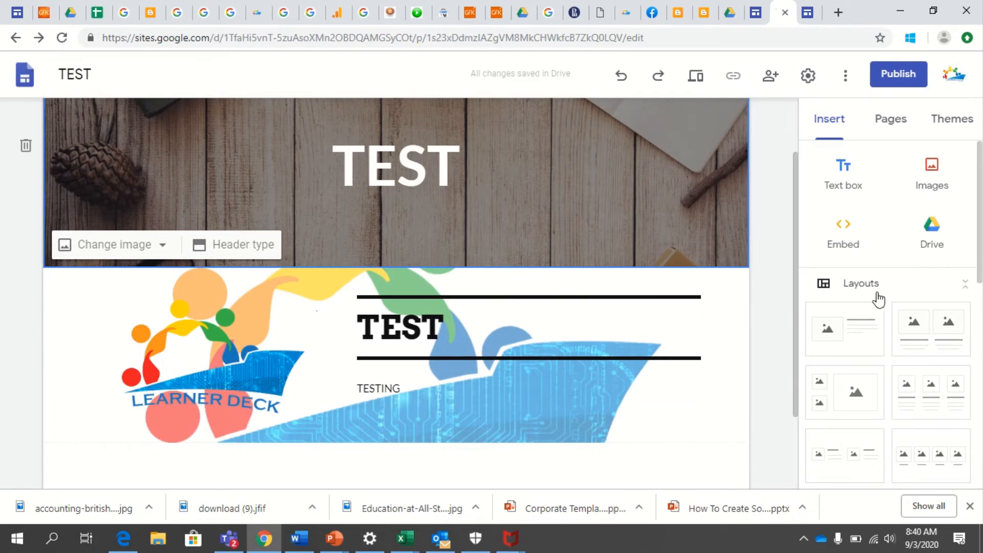
pyautogui.moveTo(980, 266); pyautogui.dragTo(980, 387)
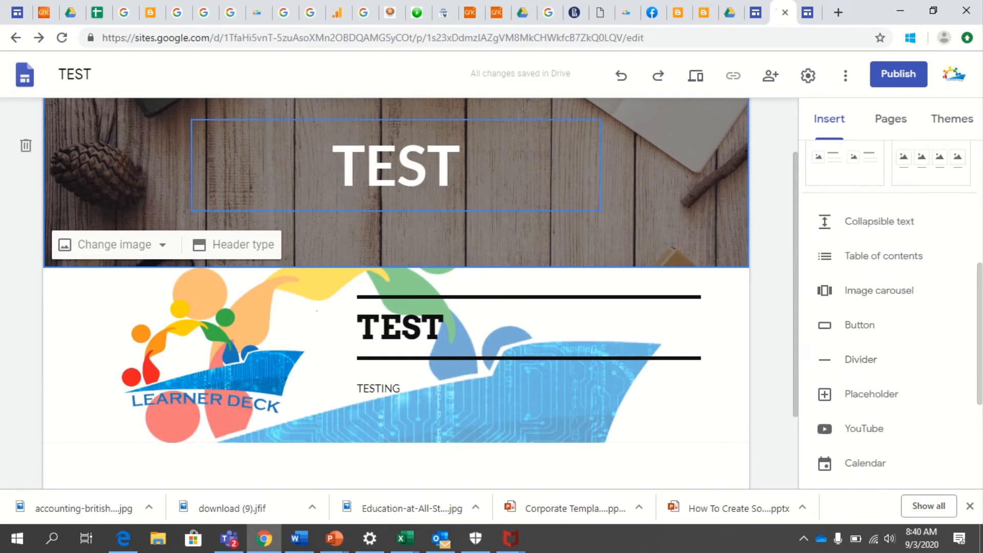
pyautogui.click(853, 373)
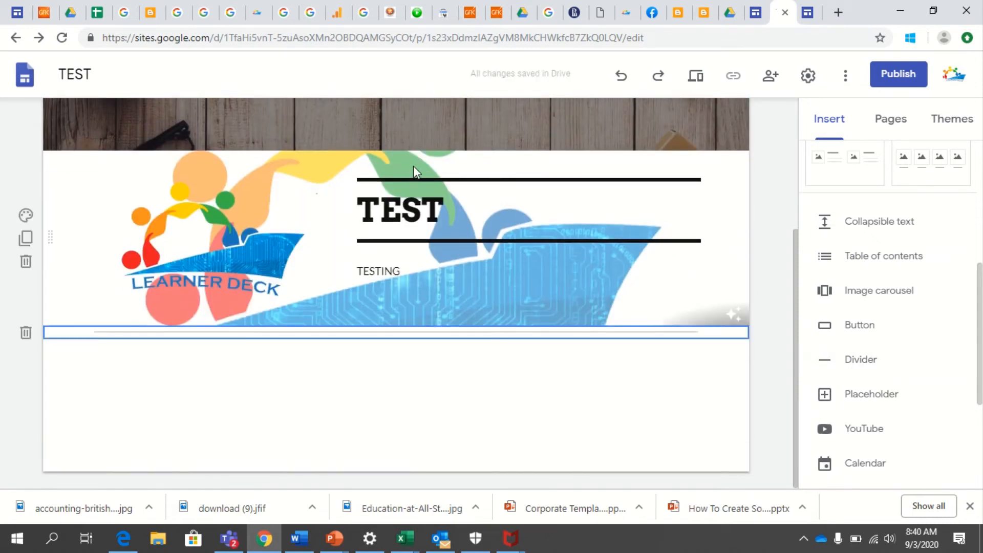
pyautogui.moveTo(138, 333); pyautogui.dragTo(90, 159)
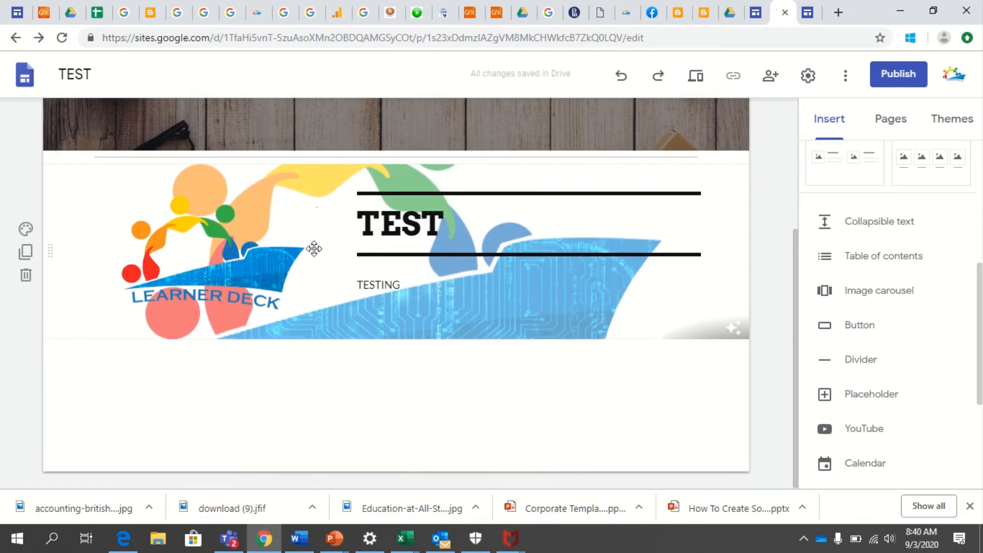
pyautogui.moveTo(226, 134)
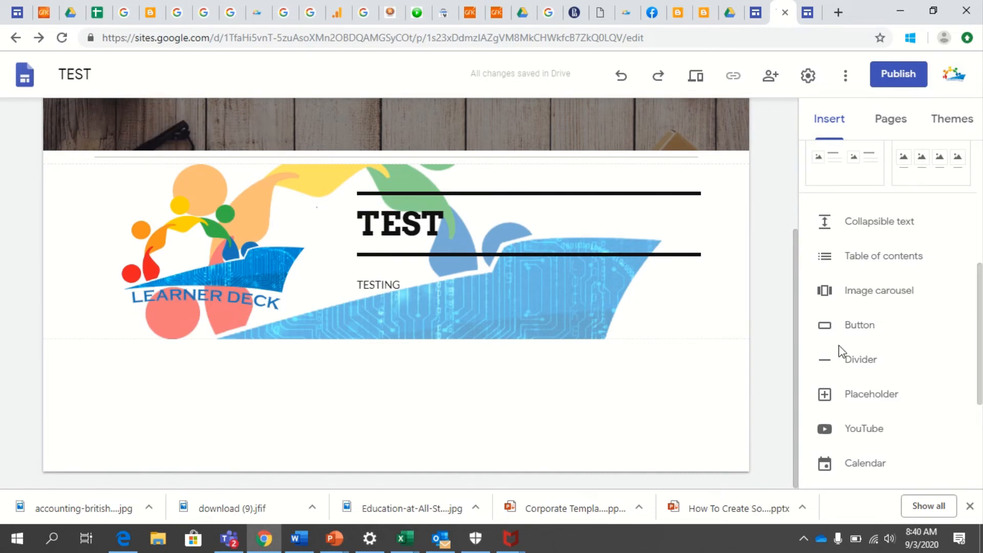
# - Replace the page header image with the light grey geometric relief pattern from the image gallery
pyautogui.moveTo(797, 362); pyautogui.dragTo(793, 209)
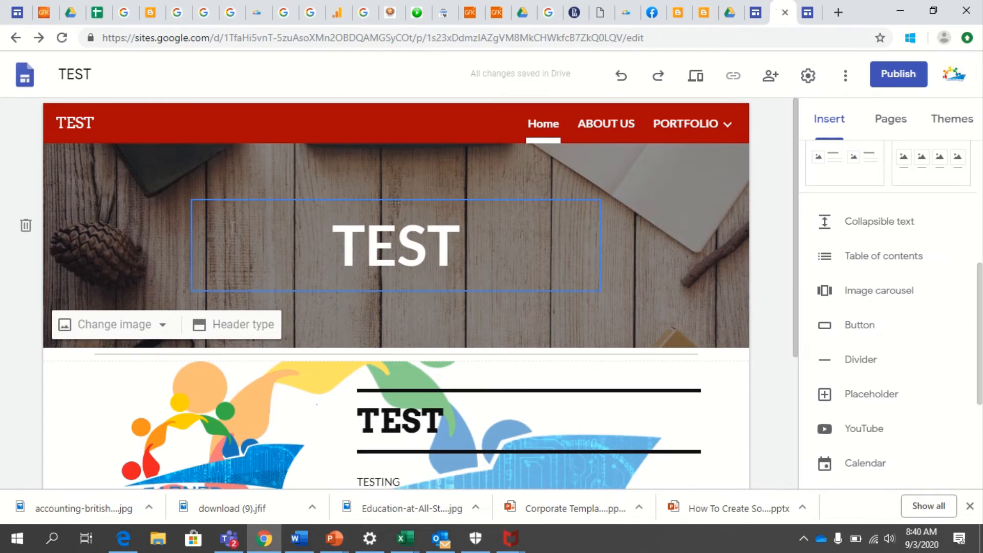
pyautogui.click(136, 330)
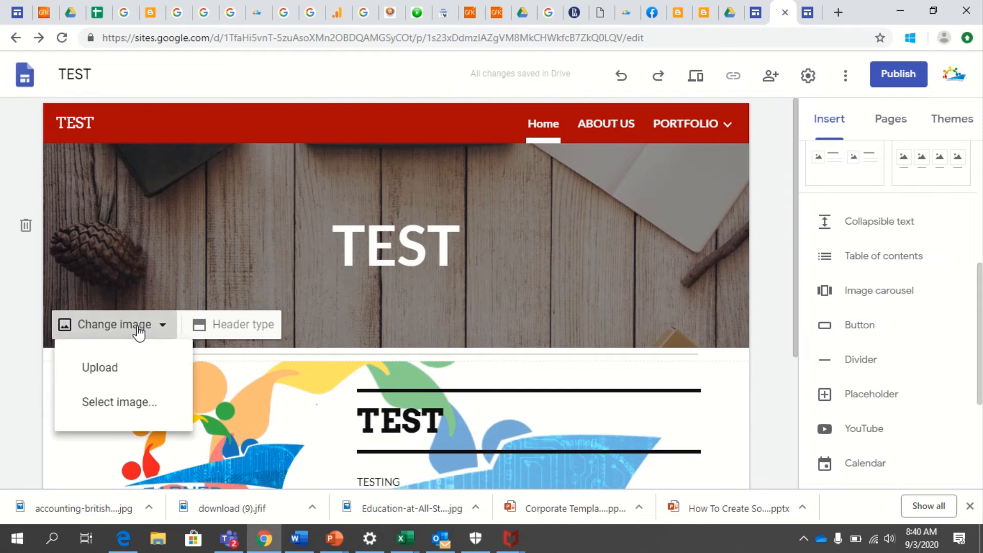
pyautogui.click(135, 407)
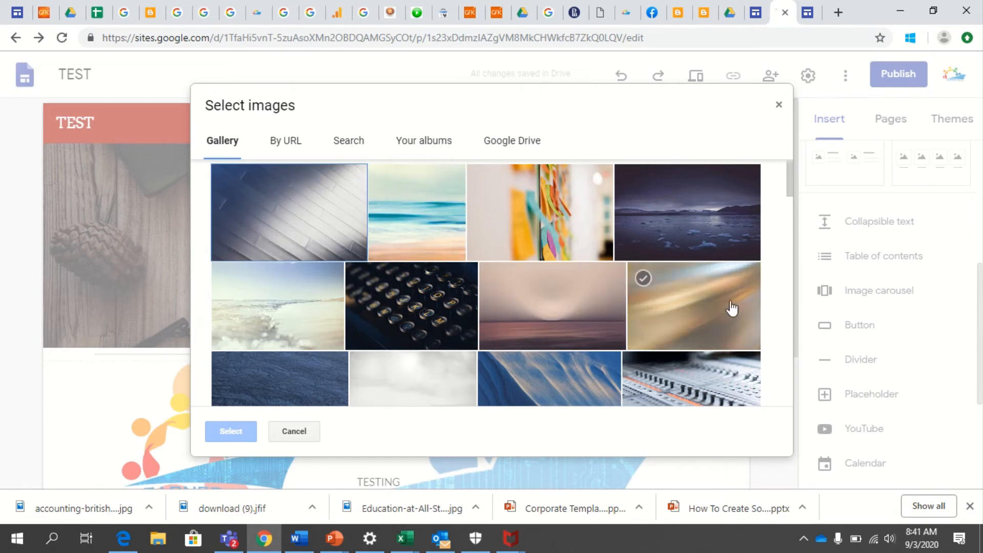
pyautogui.moveTo(788, 189); pyautogui.dragTo(789, 227)
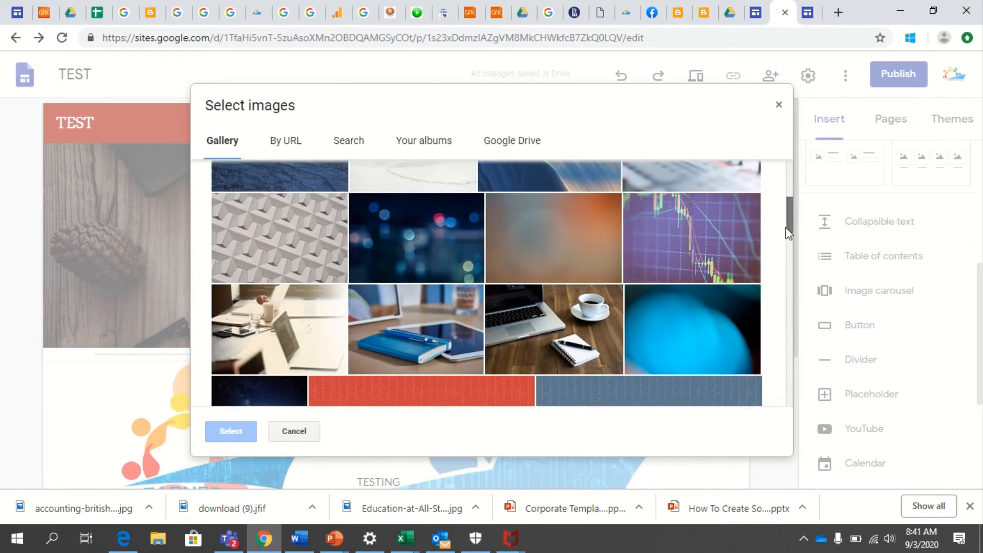
pyautogui.click(308, 243)
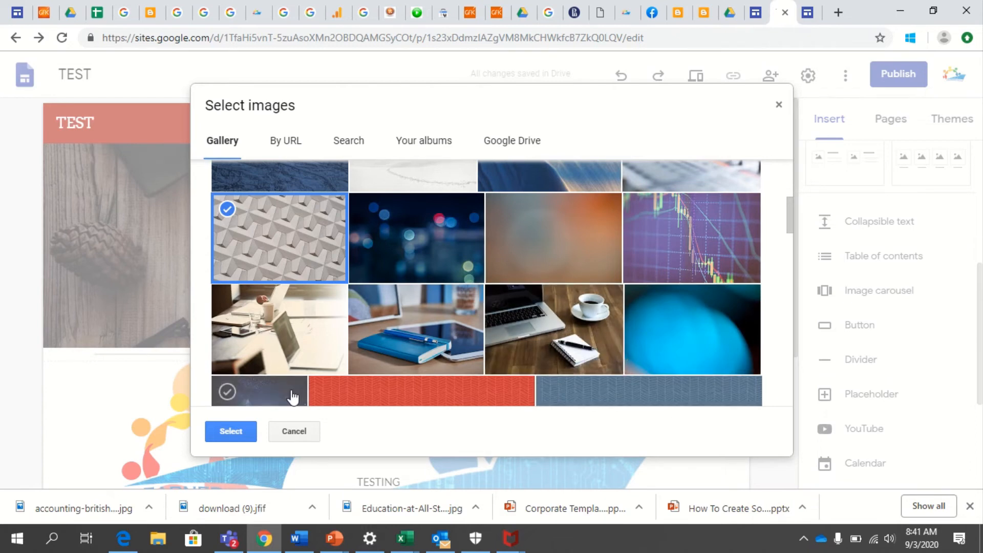
pyautogui.click(232, 431)
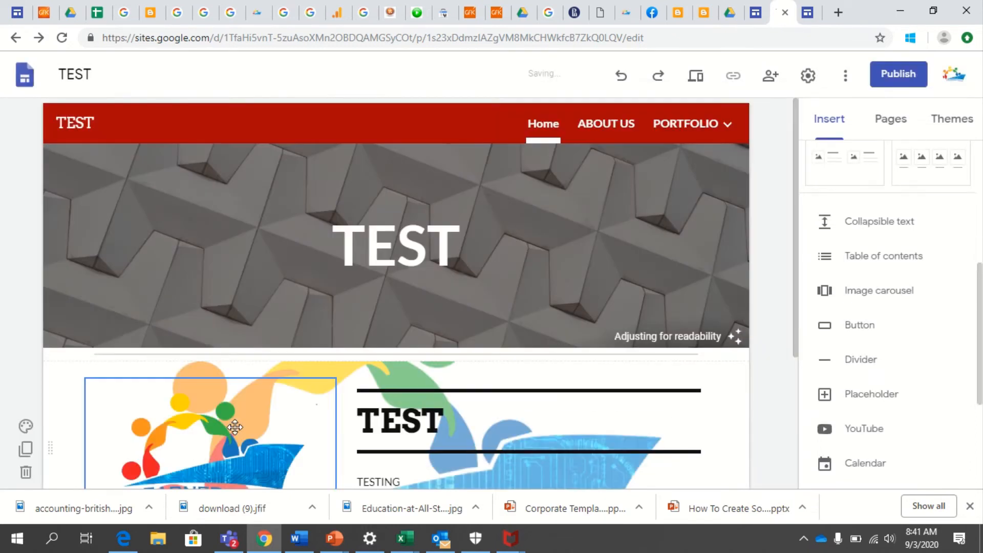
# - Remove the header image's readability adjustment and apply it again
pyautogui.moveTo(663, 326)
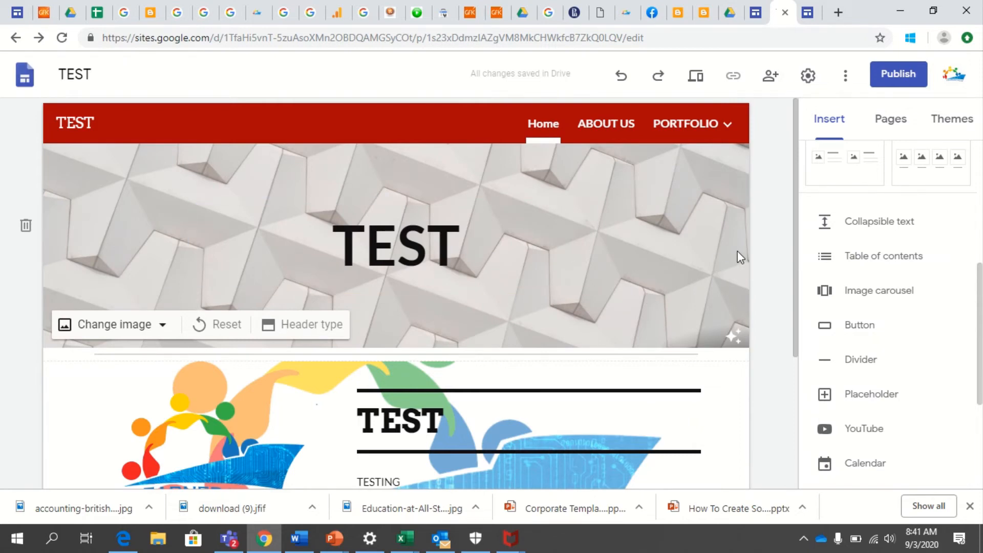
pyautogui.moveTo(797, 240); pyautogui.dragTo(793, 192)
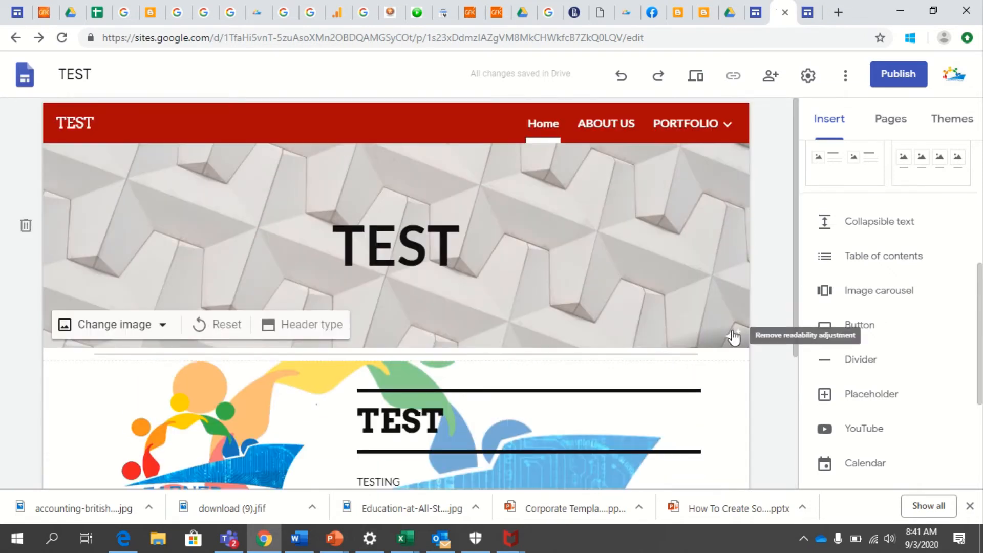
pyautogui.click(734, 336)
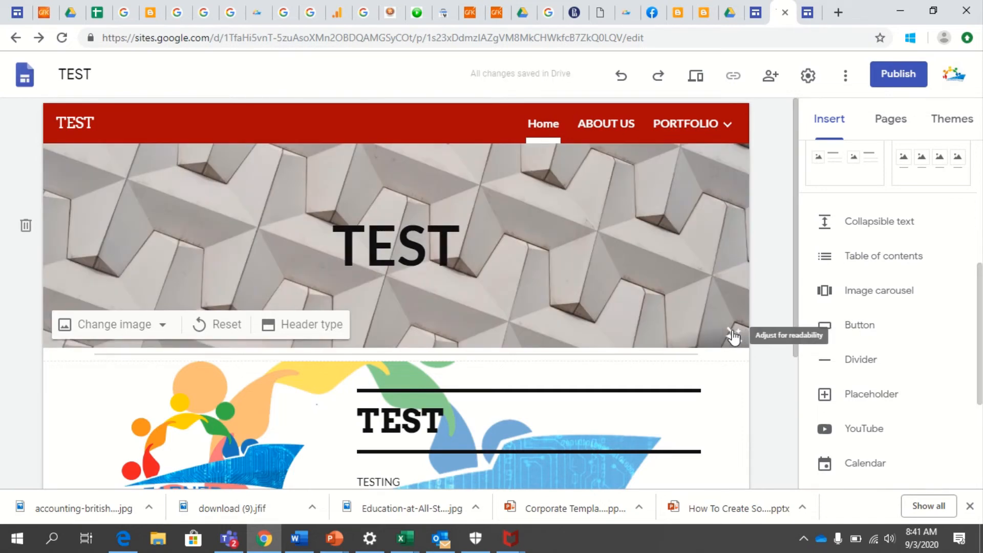
pyautogui.click(734, 336)
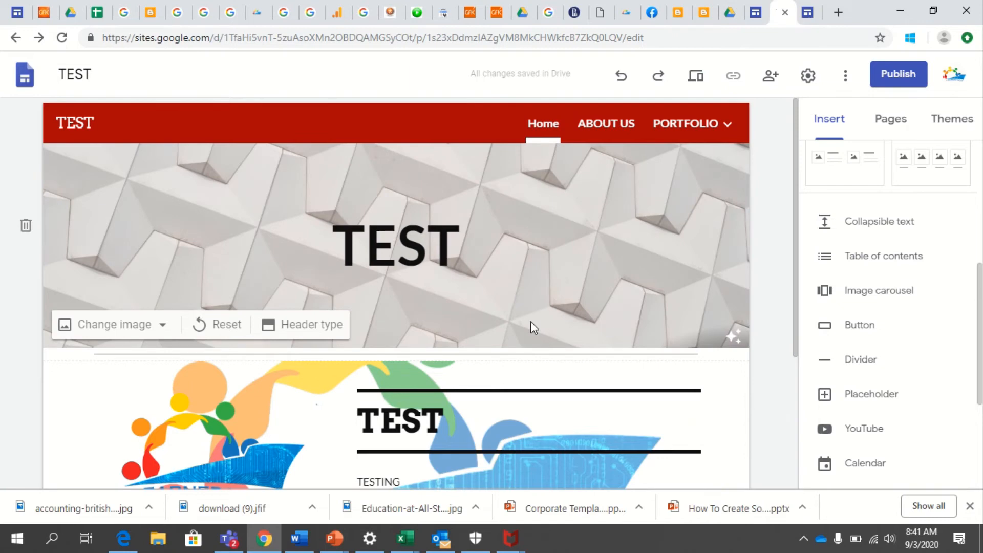
# - Try the Cover, Large banner and Title only header types, then return the header to Banner
pyautogui.click(324, 329)
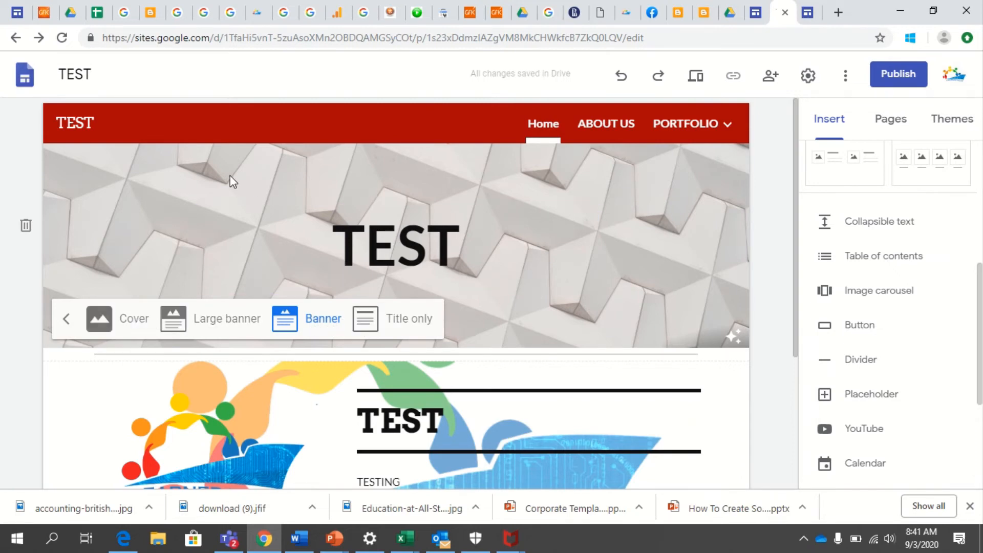
pyautogui.click(131, 322)
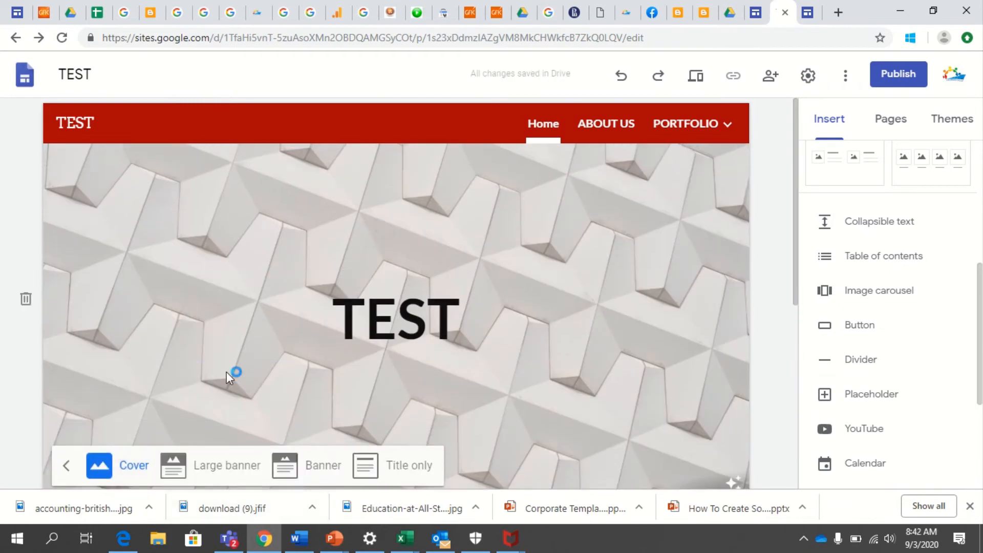
pyautogui.click(221, 469)
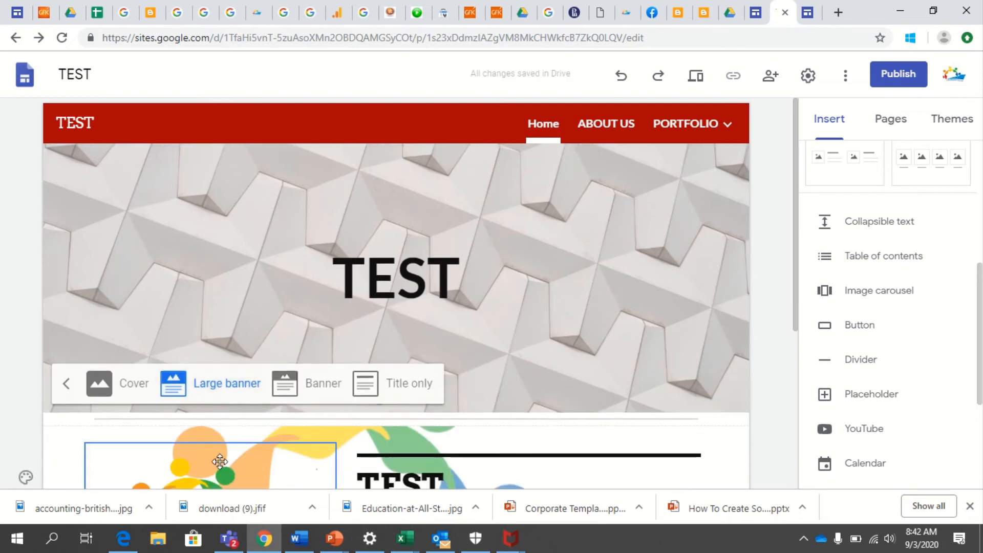
pyautogui.click(379, 391)
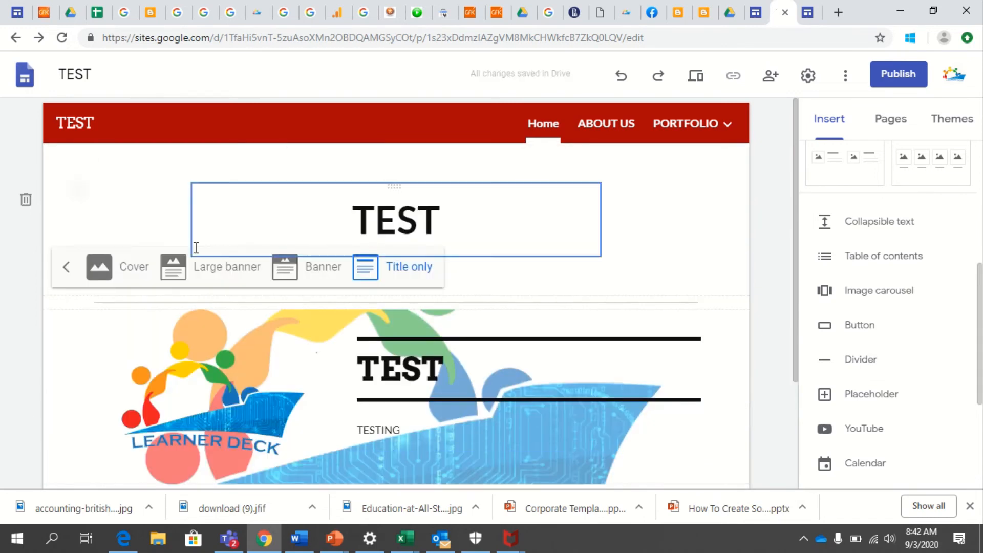
pyautogui.click(300, 272)
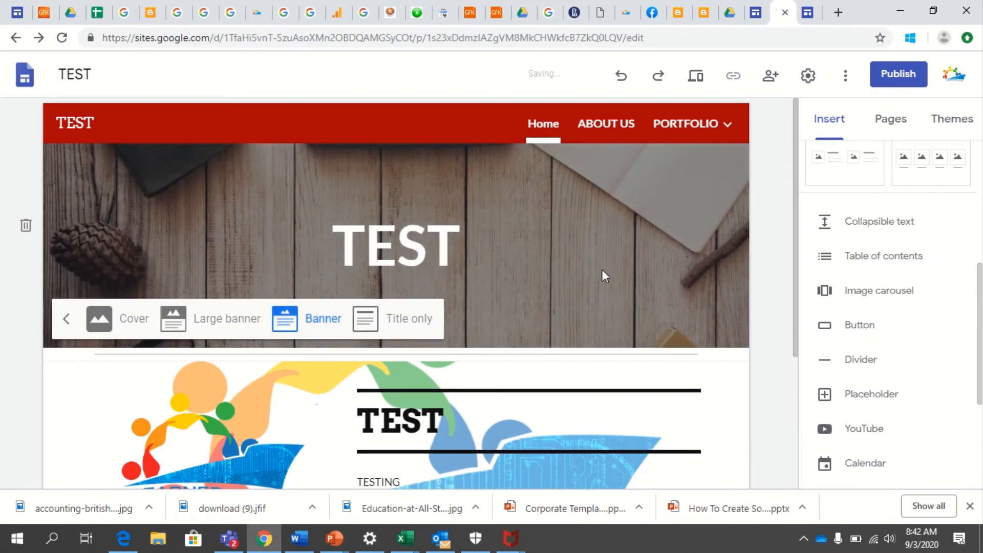
pyautogui.click(65, 321)
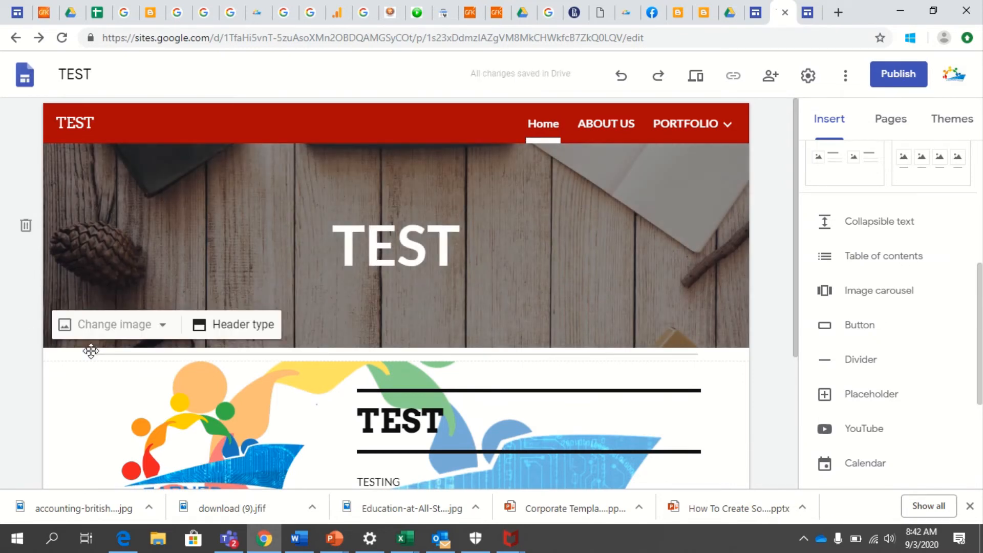
# - Change the page header image to the dark icy lake with mountains from the image gallery
pyautogui.click(159, 327)
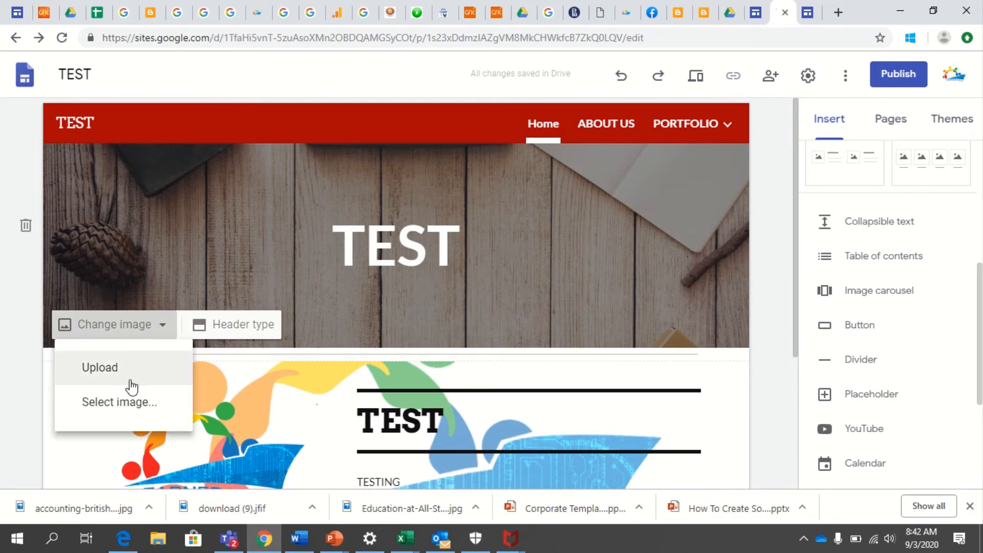
pyautogui.click(117, 403)
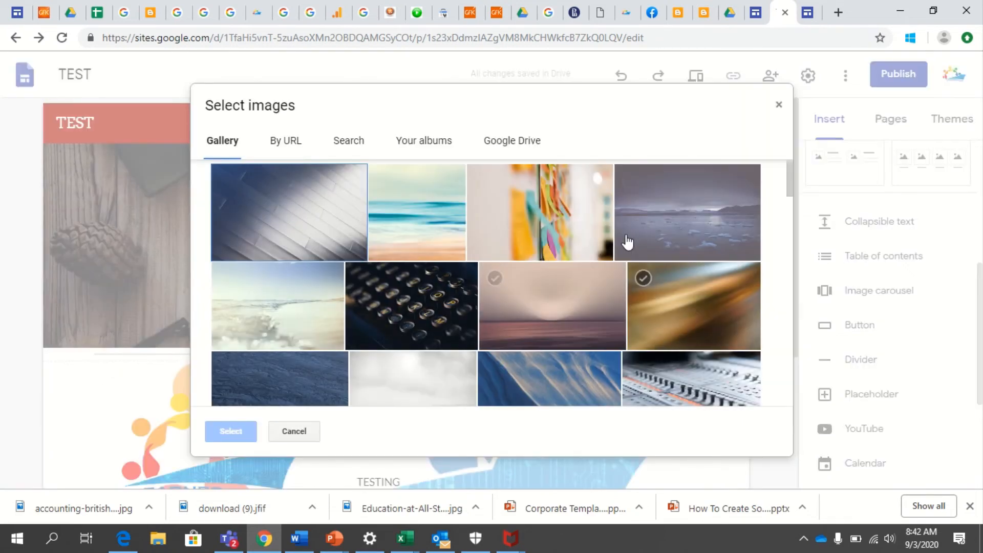
pyautogui.click(664, 248)
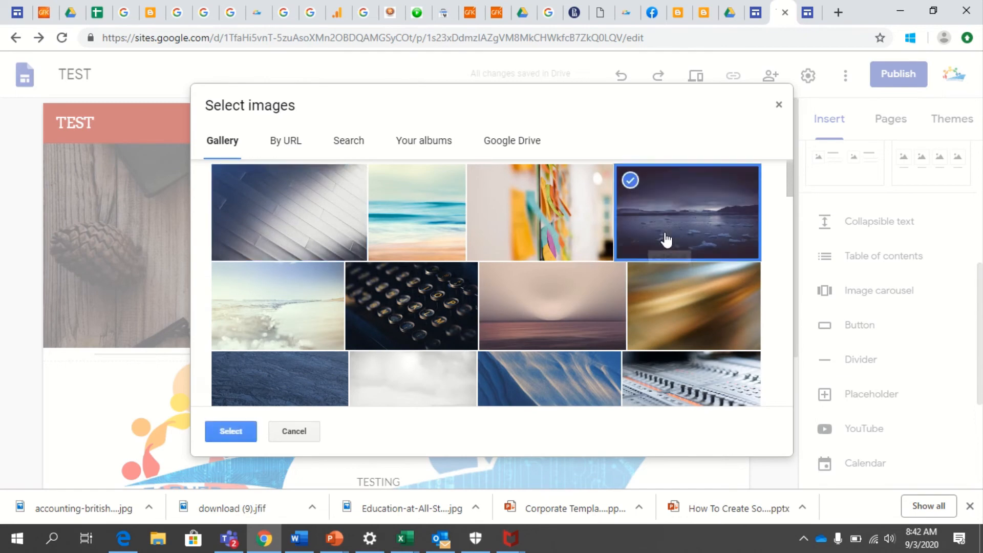
pyautogui.click(232, 432)
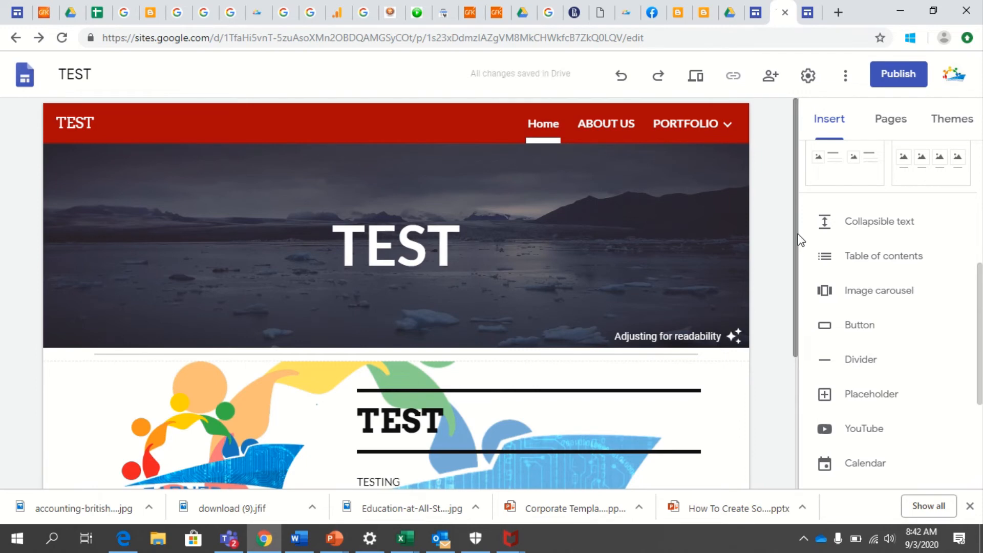
# - Replace the logo section's background image with the pale grey misty landscape from the image gallery
pyautogui.scroll(-1, 801, 271)
pyautogui.scroll(-3, 795, 307)
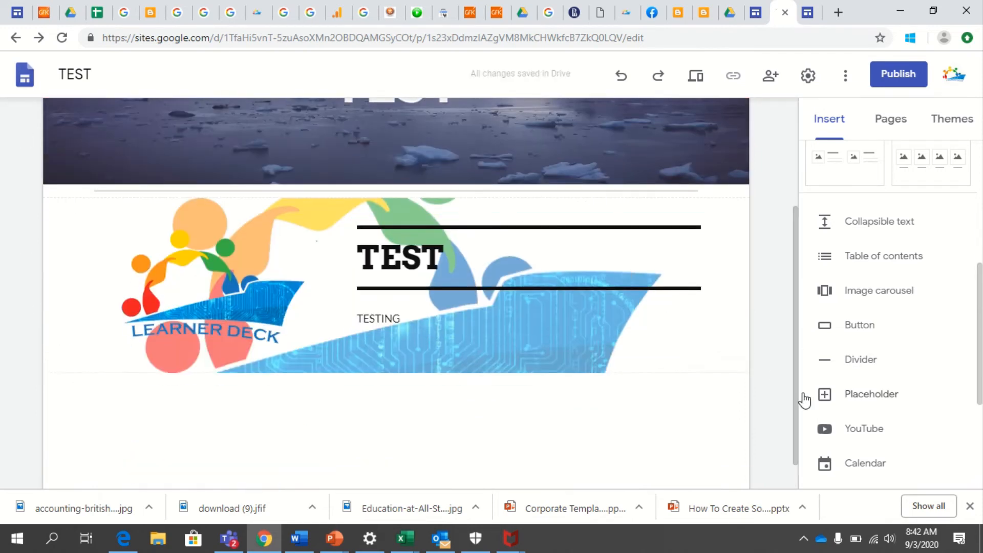
pyautogui.scroll(-1, 797, 397)
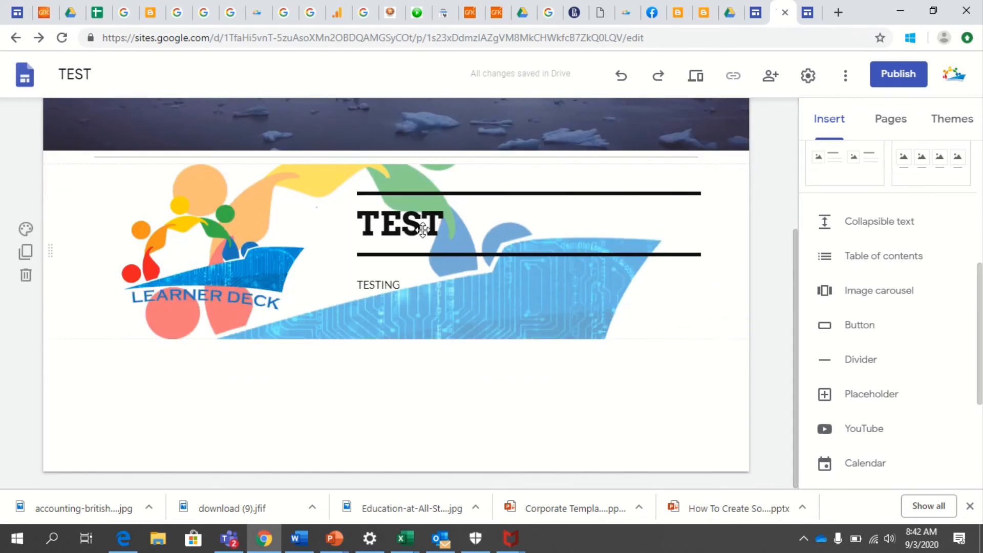
pyautogui.moveTo(292, 109)
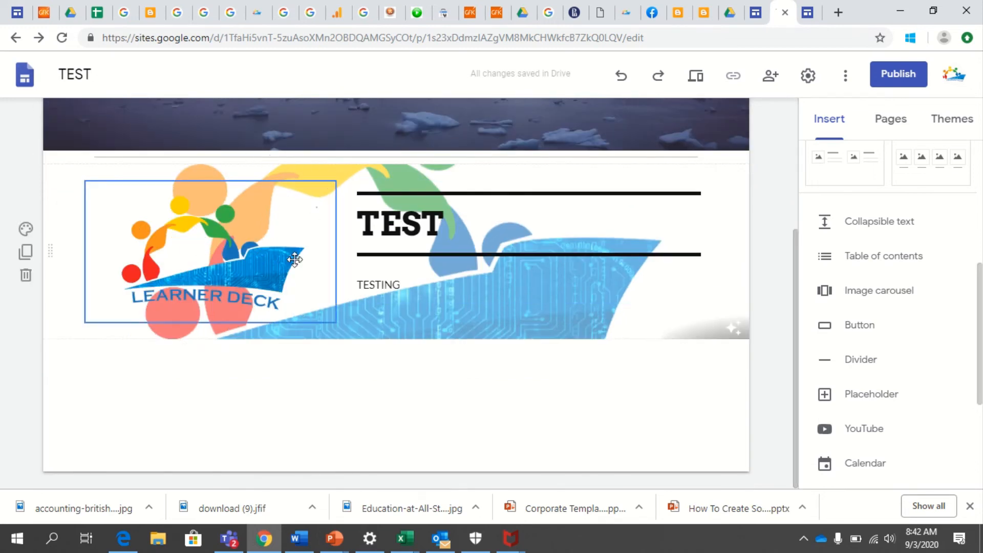
pyautogui.scroll(3, 915, 268)
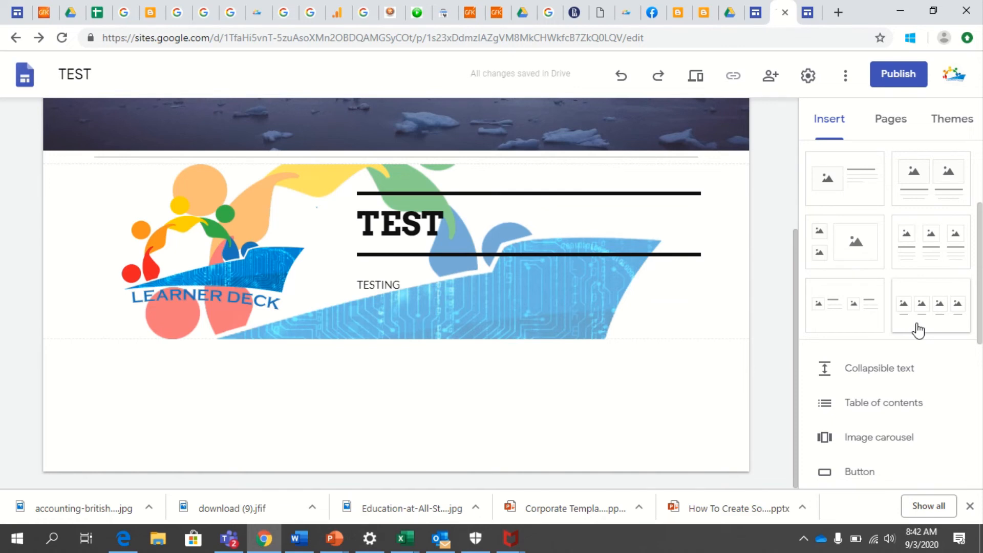
pyautogui.moveTo(324, 239)
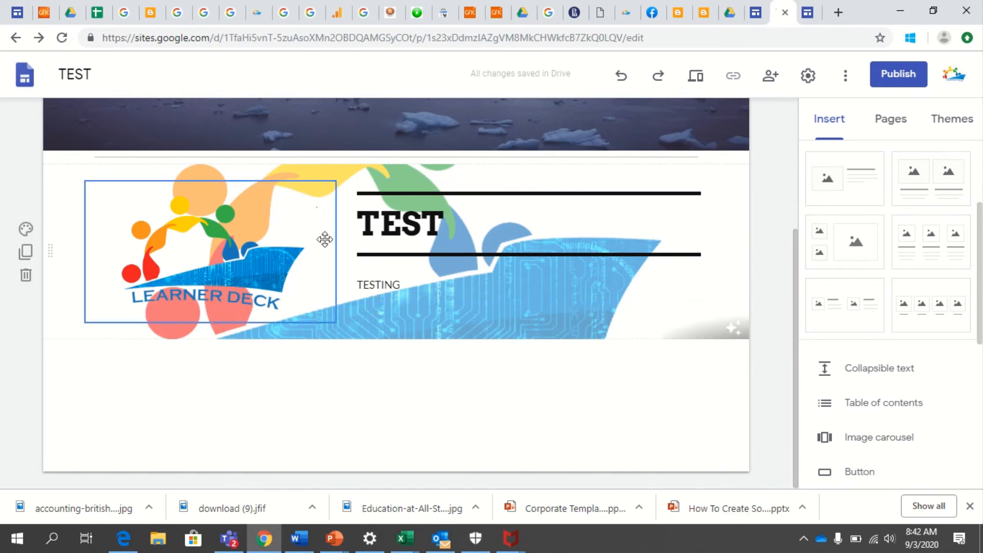
pyautogui.click(27, 230)
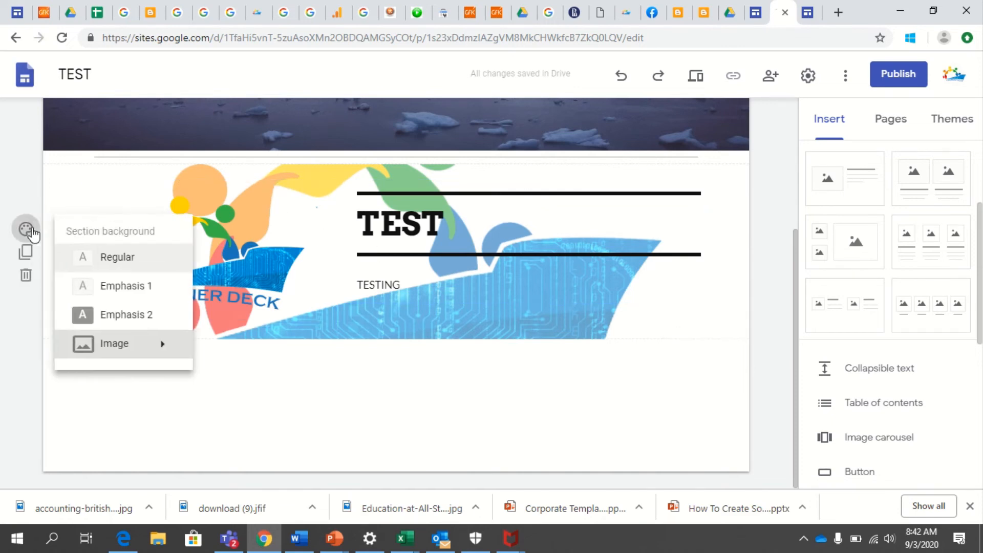
pyautogui.moveTo(151, 345)
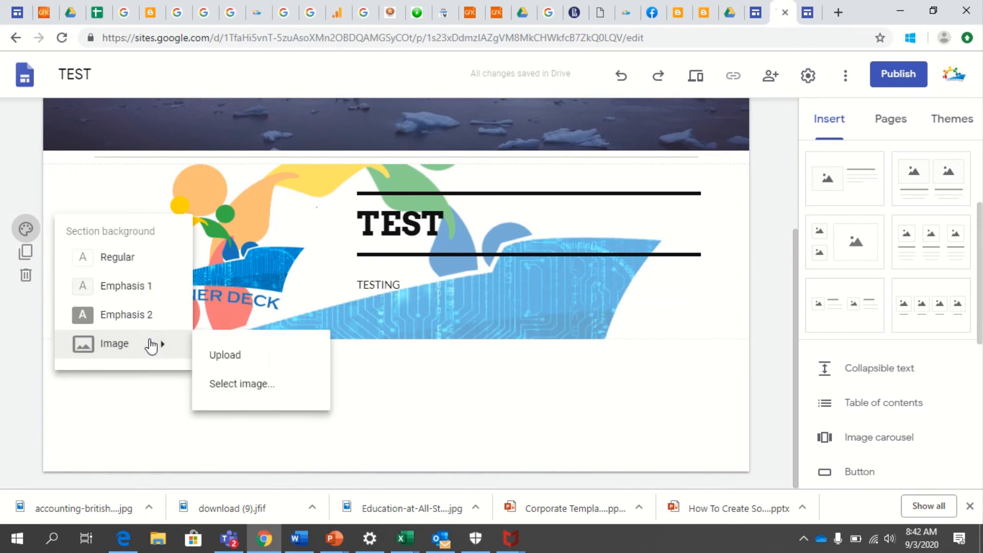
pyautogui.click(252, 387)
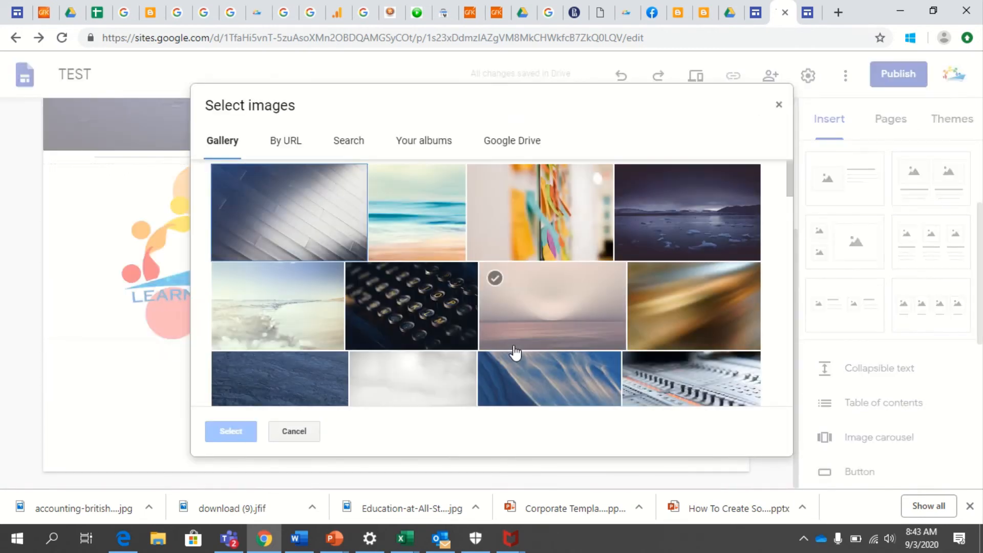
pyautogui.click(430, 369)
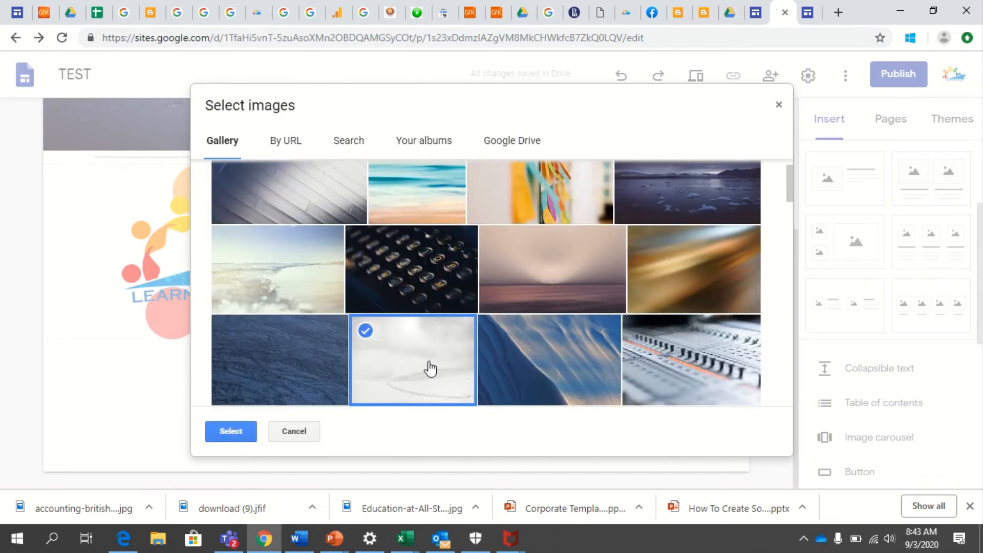
pyautogui.click(241, 430)
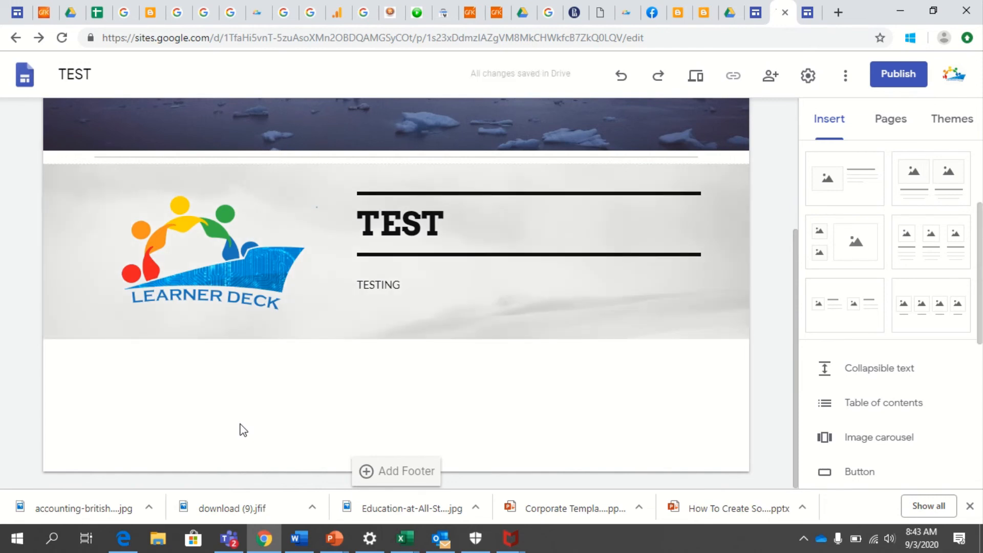
# - Add the alt text HINT to the Learner Deck logo image and apply it
pyautogui.click(214, 246)
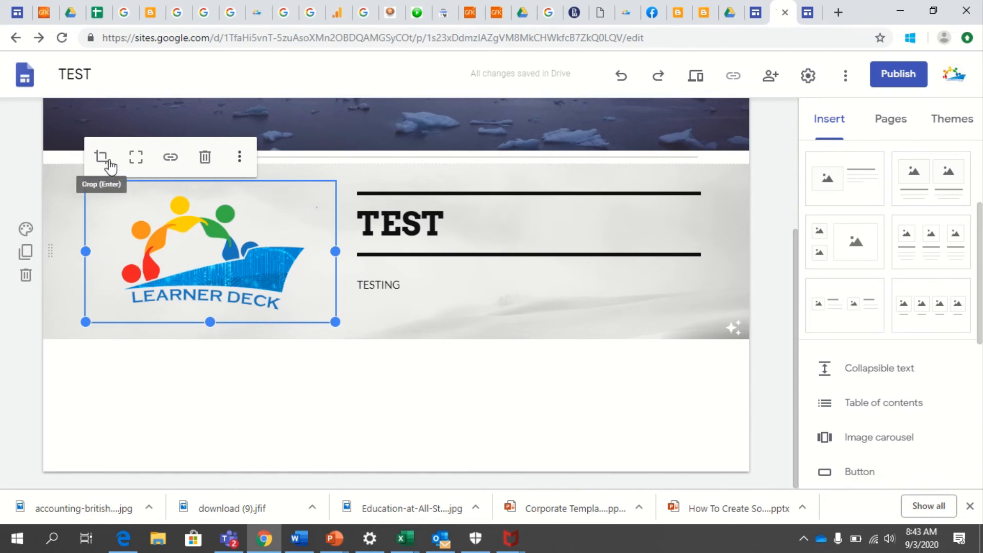
pyautogui.click(239, 158)
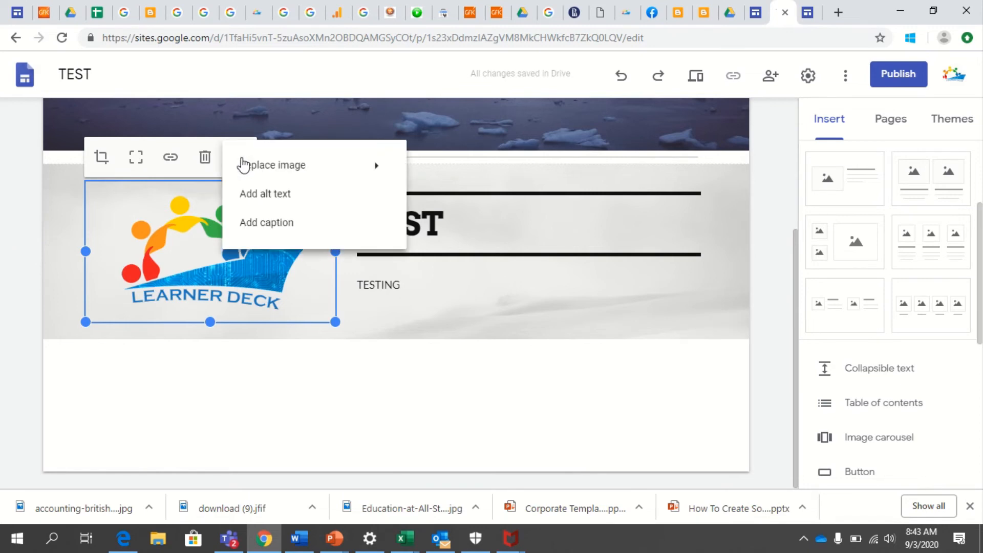
pyautogui.moveTo(324, 182)
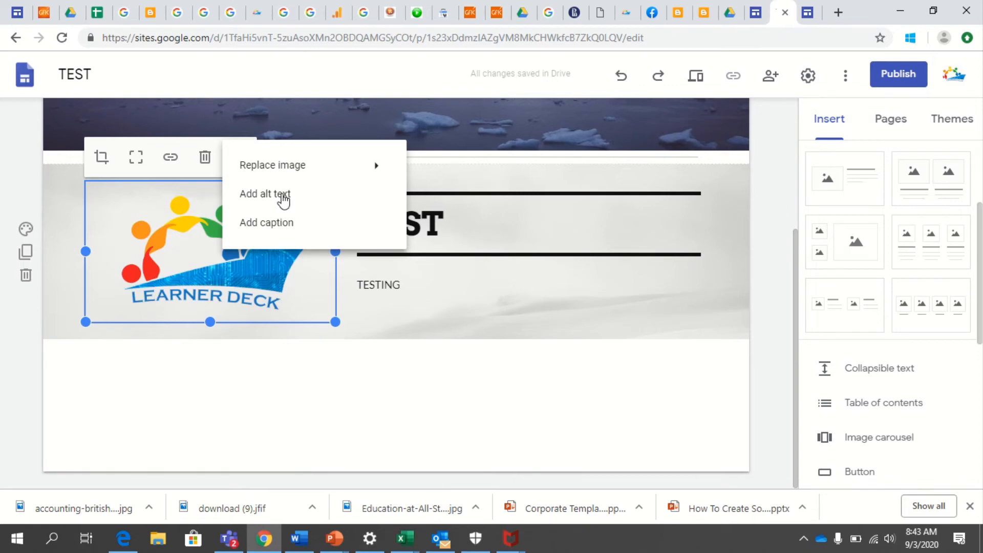
pyautogui.click(283, 197)
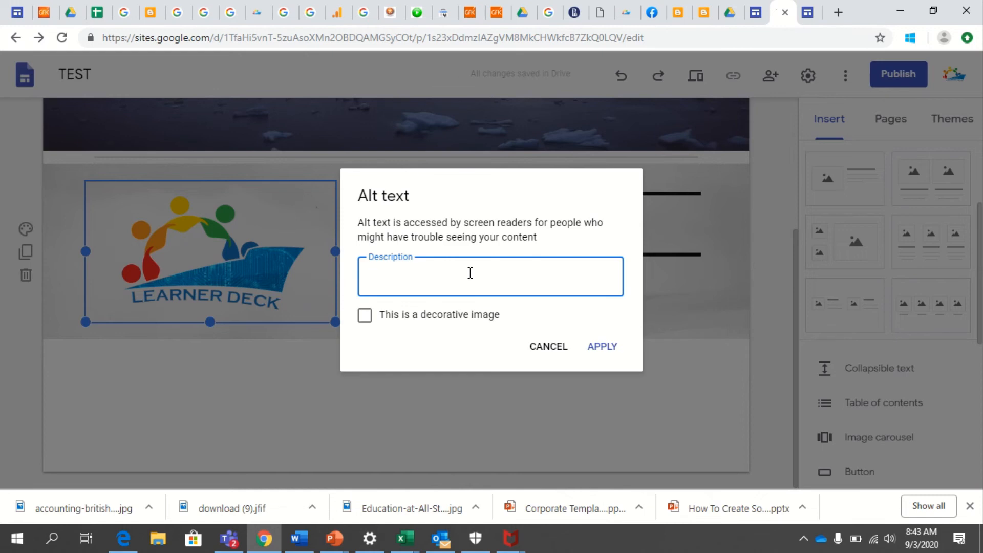
pyautogui.write('HINT')
pyautogui.click(599, 351)
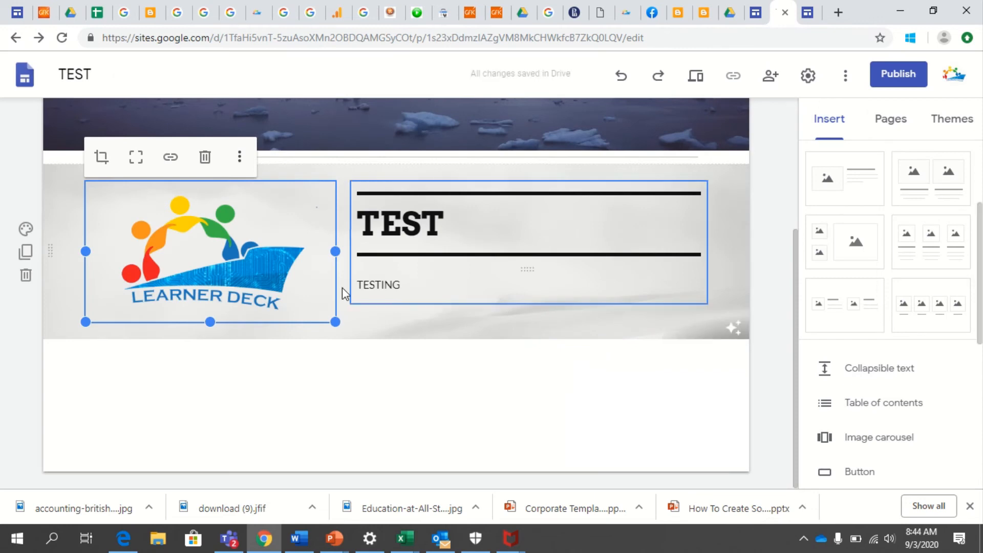
# - Add the caption LOGO beneath the Learner Deck logo image
pyautogui.click(240, 158)
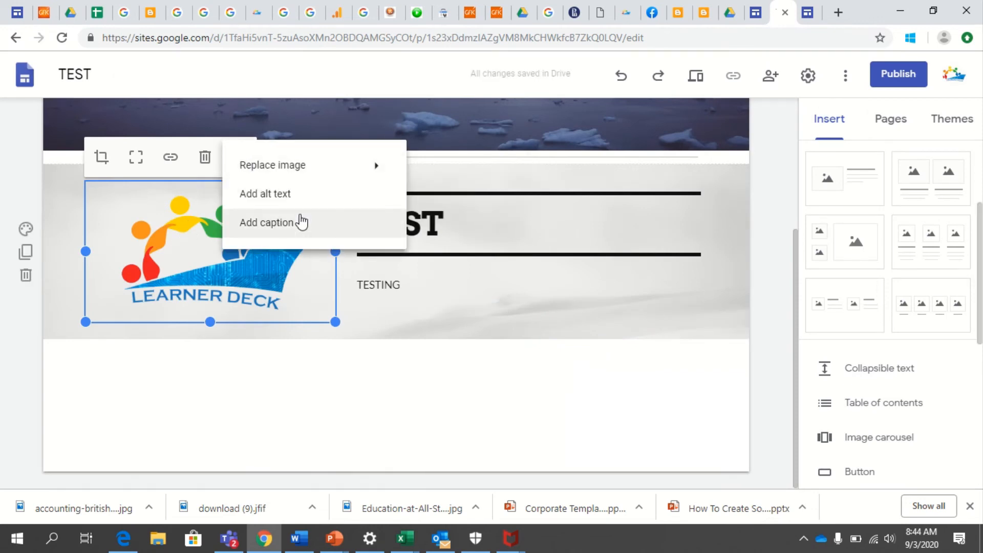
pyautogui.click(302, 222)
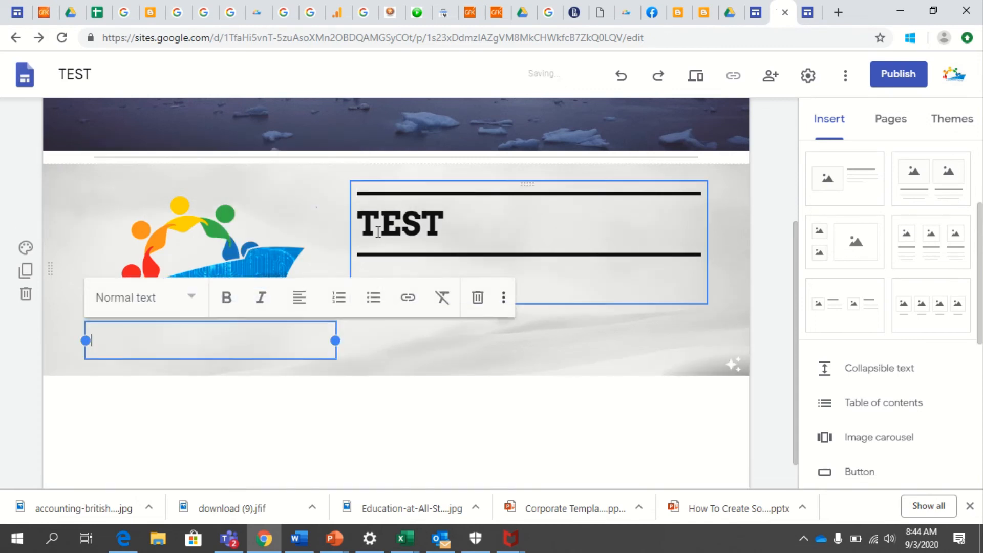
pyautogui.write('LOGO')
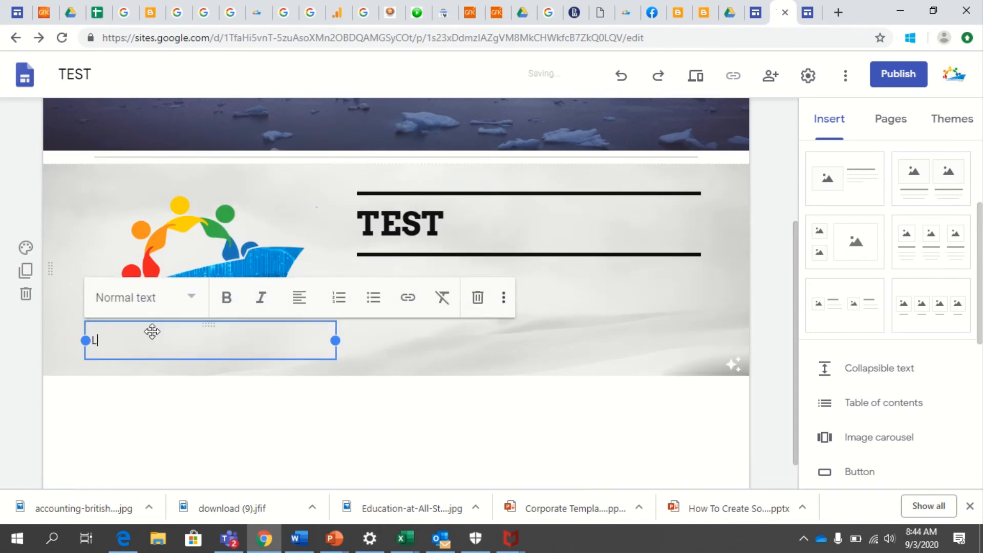
# - Format the LOGO caption as bold Heading text and center it under the image
pyautogui.doubleClick(108, 341)
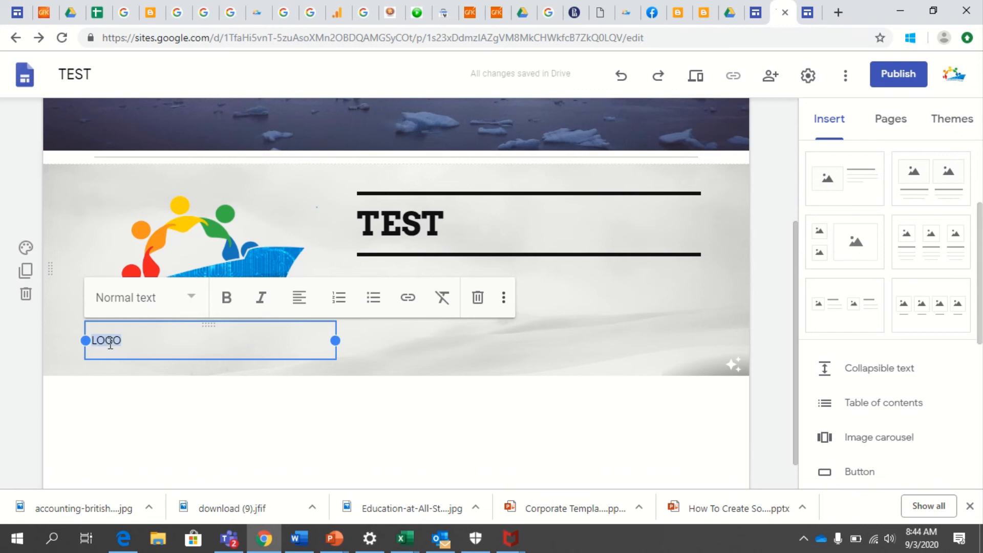
pyautogui.click(227, 298)
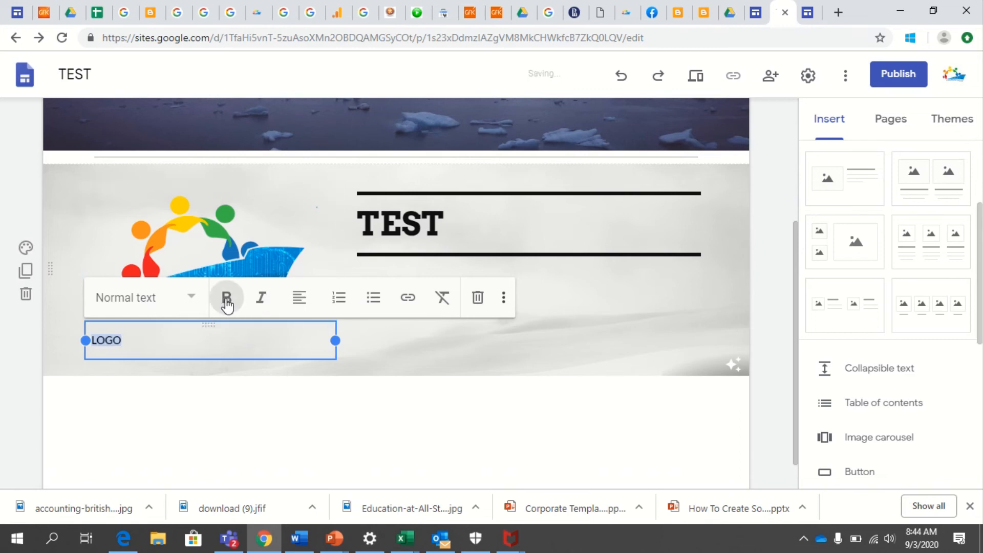
pyautogui.click(196, 305)
pyautogui.click(125, 396)
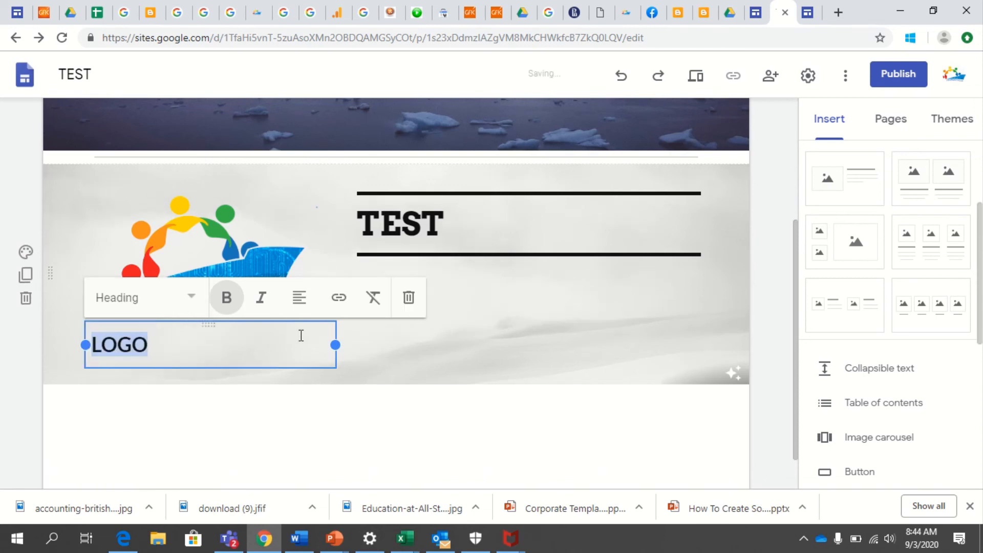
pyautogui.click(302, 309)
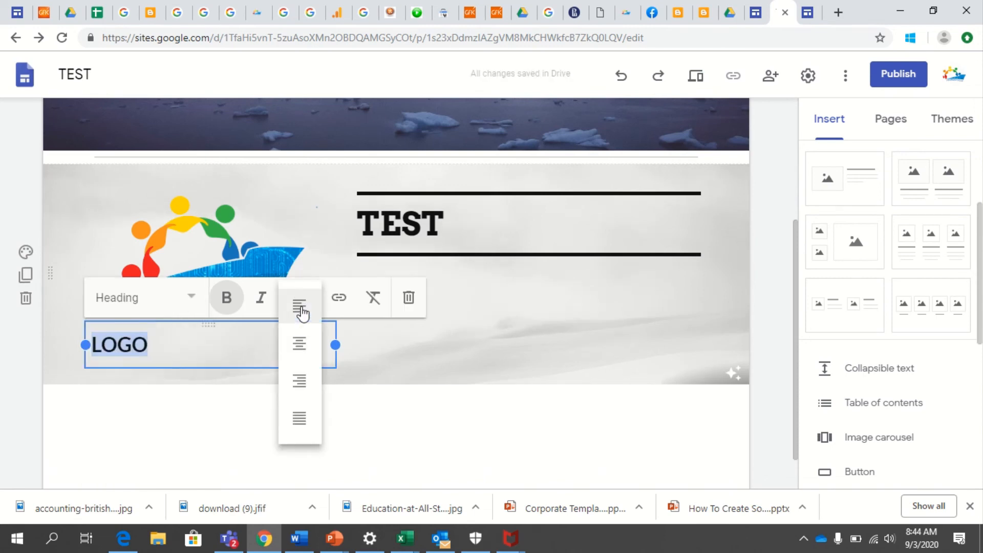
pyautogui.click(300, 344)
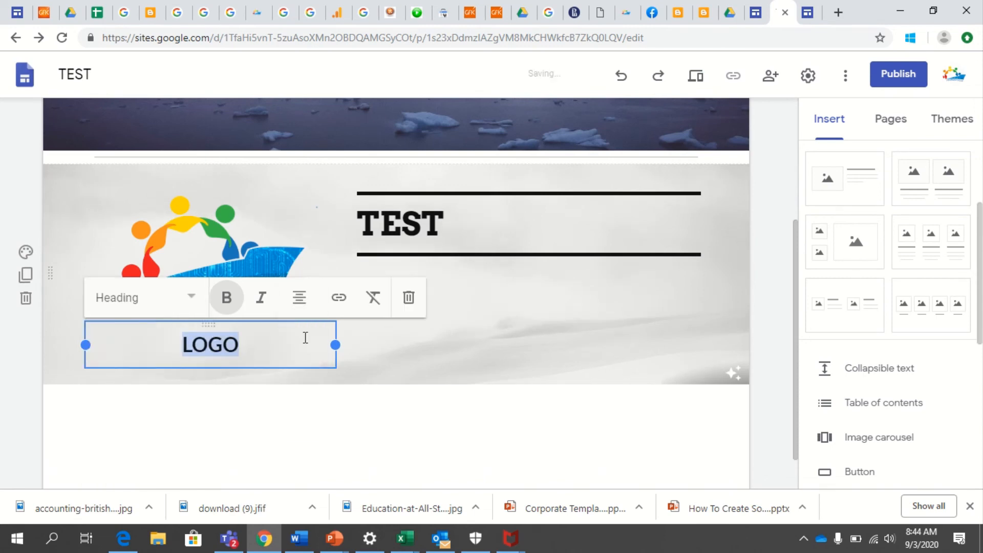
pyautogui.click(266, 424)
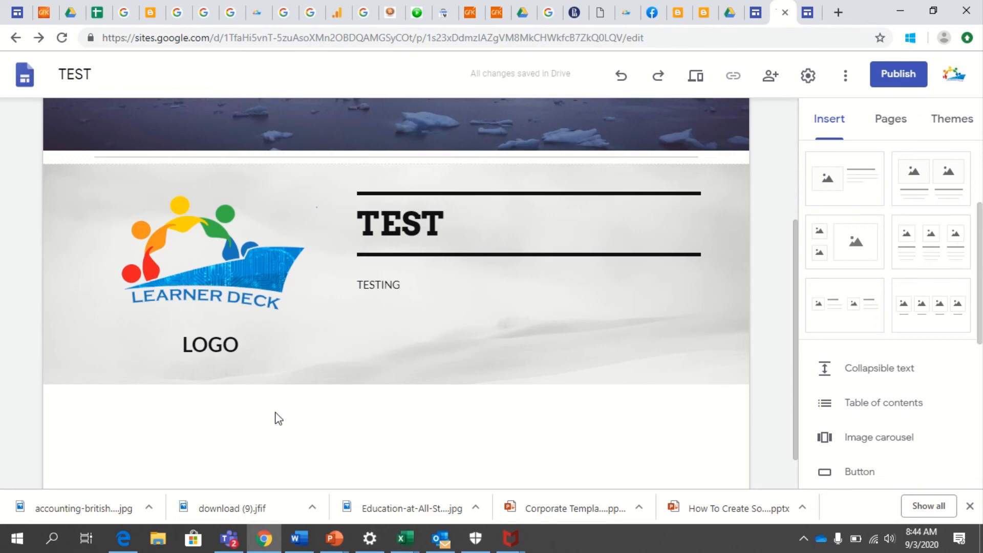
# - Insert a text box below the logo section containing THIS IS A SAMPLE PAGE
pyautogui.moveTo(795, 268); pyautogui.dragTo(799, 377)
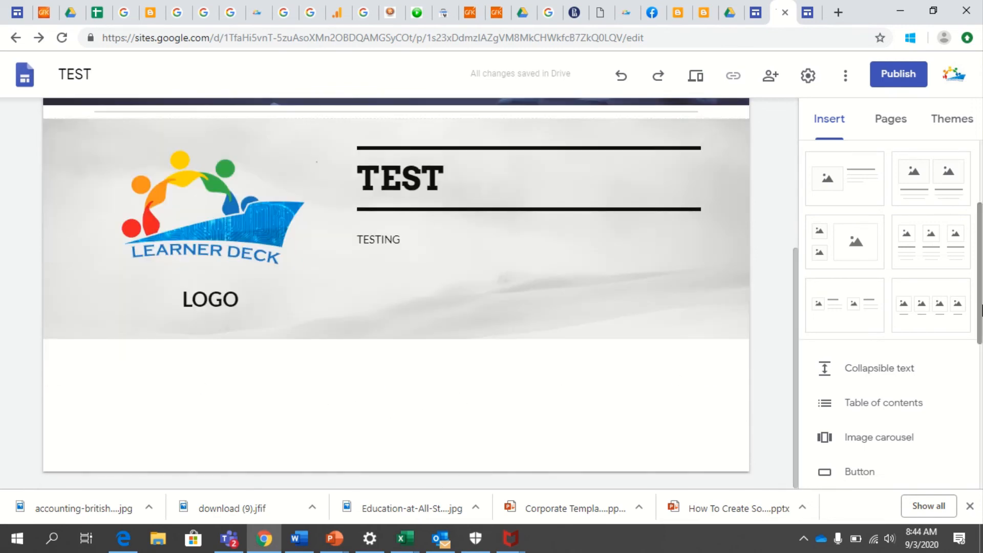
pyautogui.moveTo(981, 310); pyautogui.dragTo(979, 219)
pyautogui.click(843, 185)
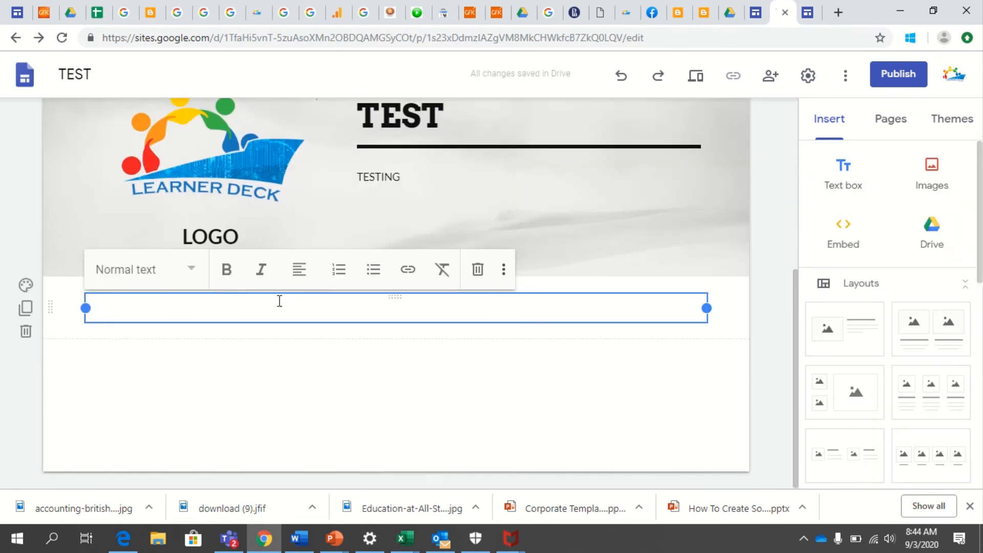
pyautogui.write('THIS IS A SAMPLR')
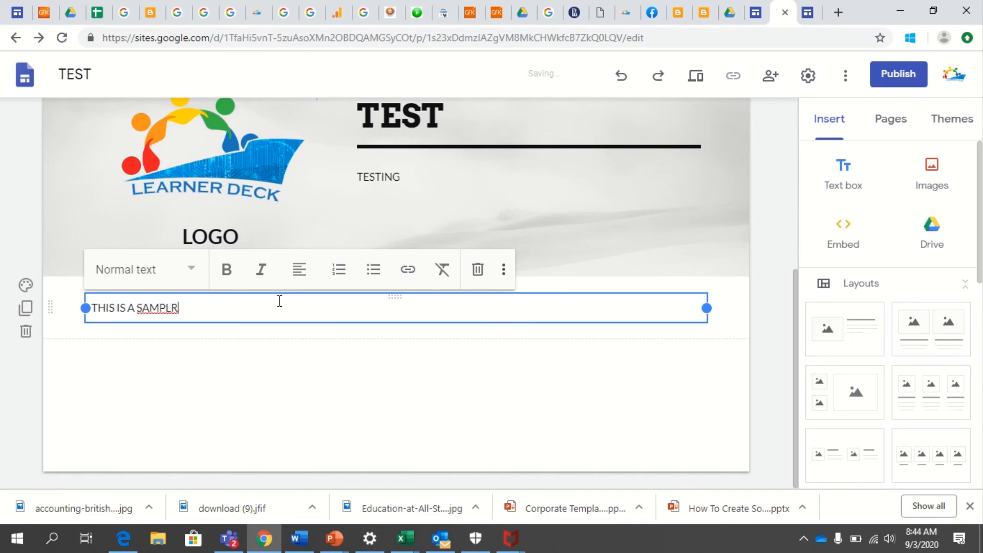
pyautogui.press('BackSpace')
pyautogui.write('E PAGE')
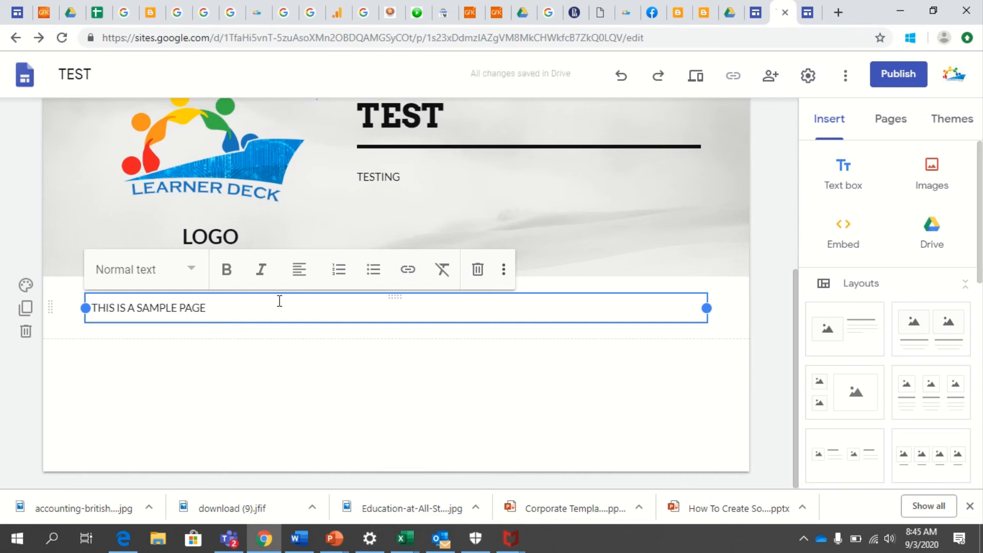
# - Style the THIS IS A SAMPLE PAGE text as a centered Title and give its section the Emphasis 2 background
pyautogui.hotkey('ctrl', 'a')
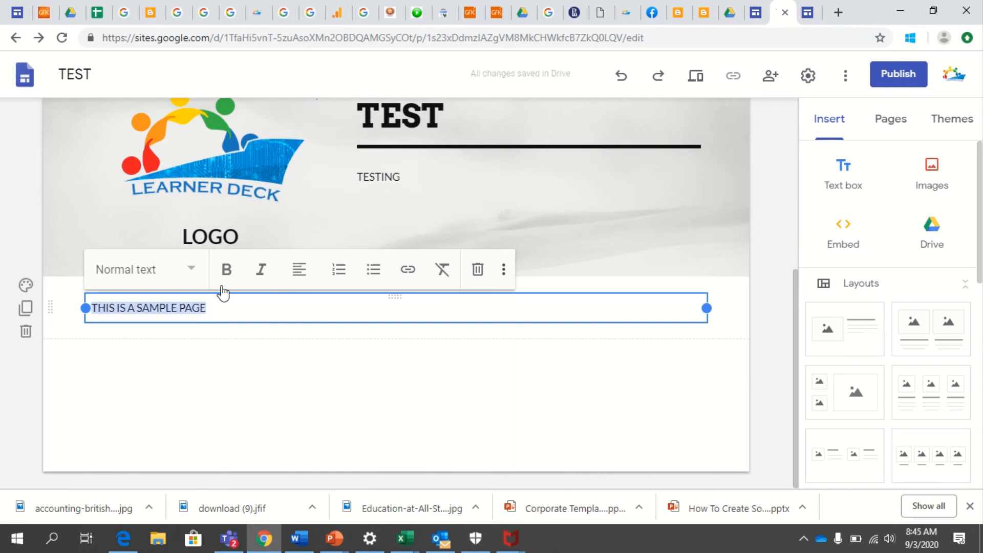
pyautogui.click(176, 281)
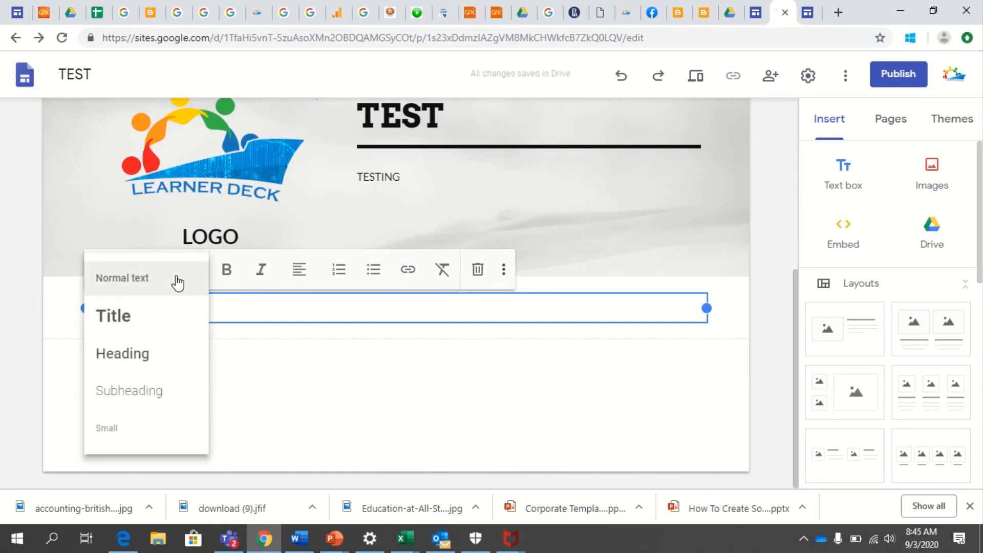
pyautogui.click(110, 320)
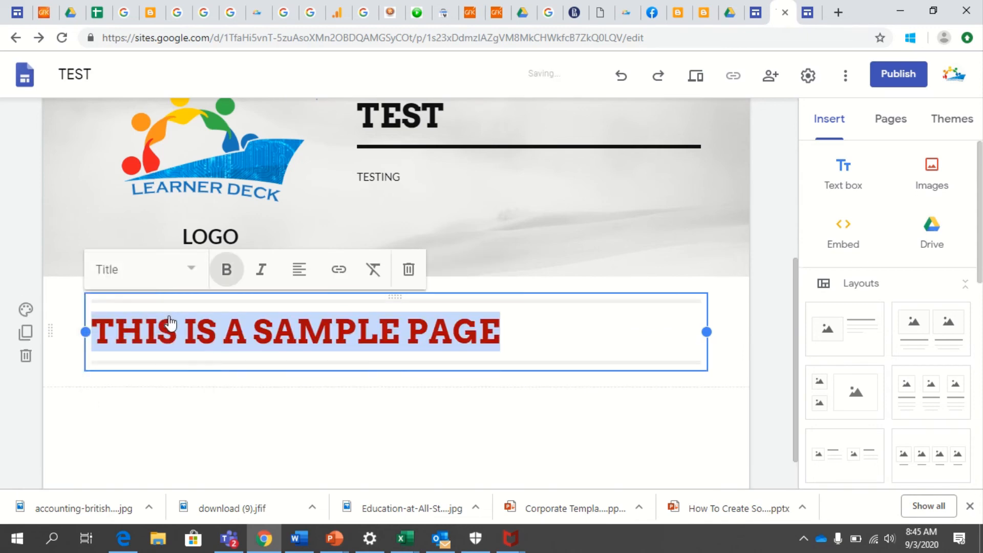
pyautogui.click(299, 277)
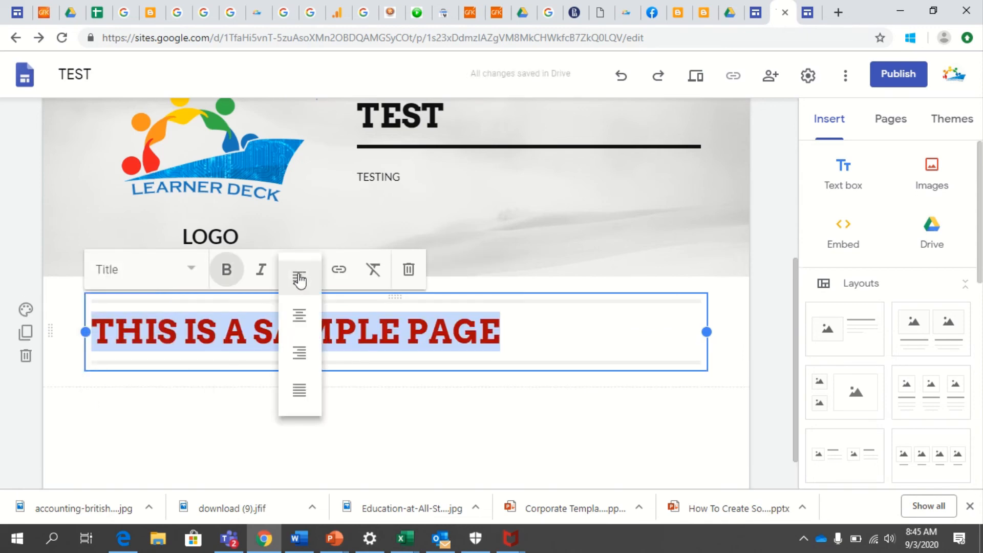
pyautogui.click(299, 316)
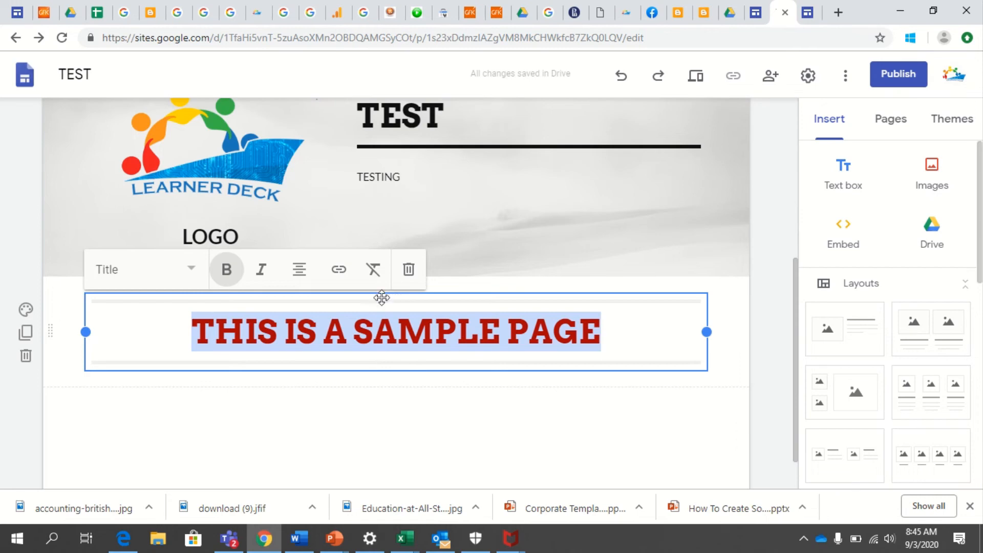
pyautogui.click(177, 405)
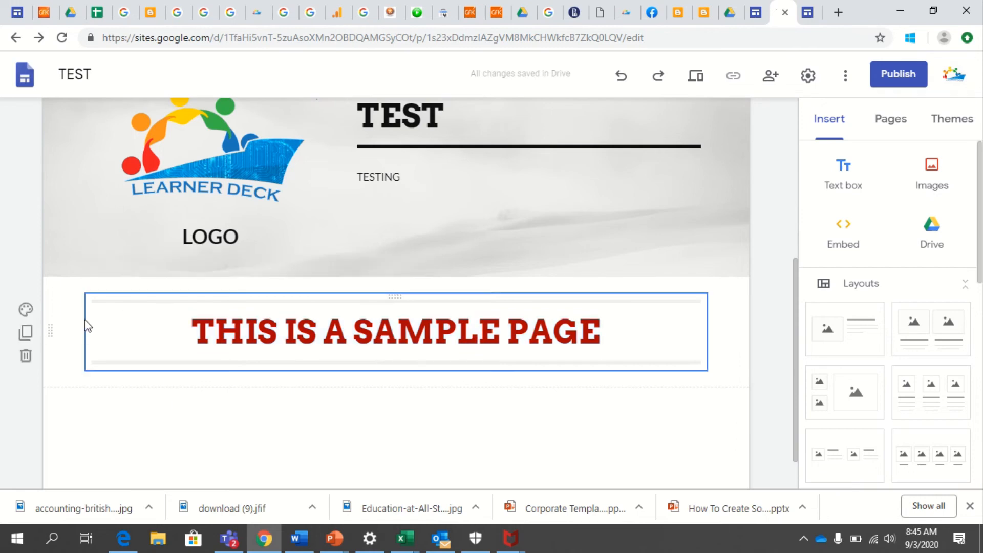
pyautogui.click(26, 309)
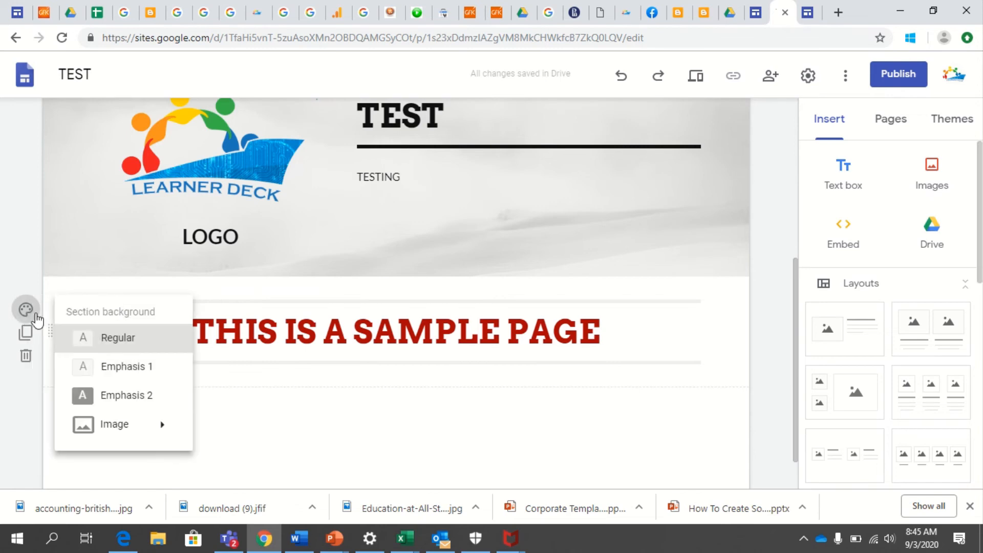
pyautogui.click(137, 402)
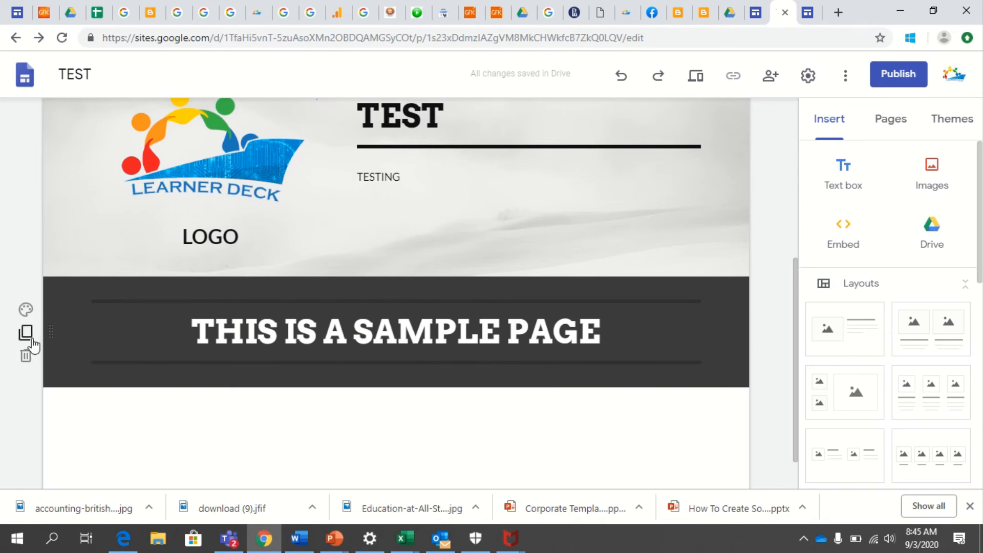
# - Duplicate the THIS IS A SAMPLE PAGE section and delete the copy
pyautogui.scroll(-2, 171, 332)
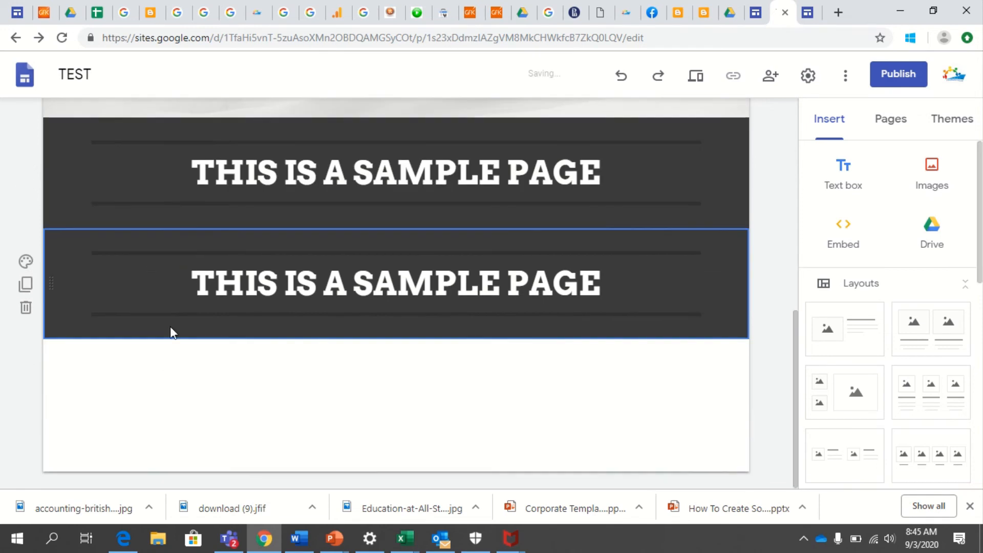
pyautogui.click(25, 309)
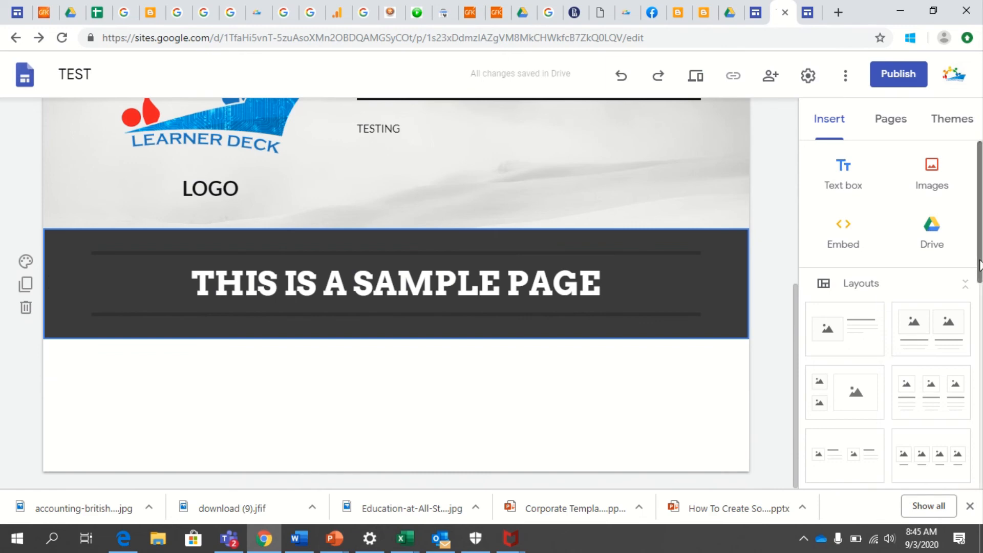
# - Insert a map of Google, 8th Avenue, New York, NY, USA below the sample page section and widen it to the full content width
pyautogui.moveTo(980, 285); pyautogui.dragTo(982, 458)
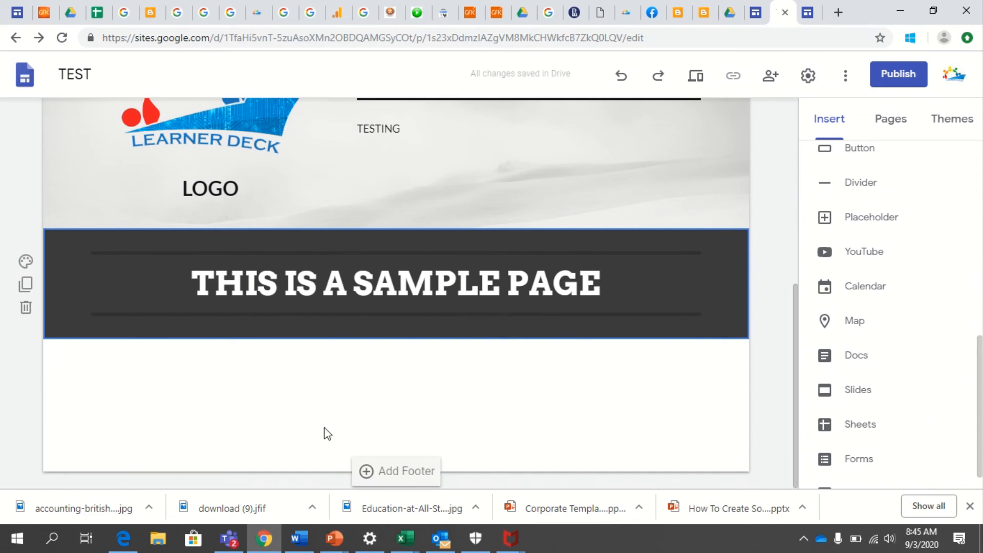
pyautogui.click(852, 322)
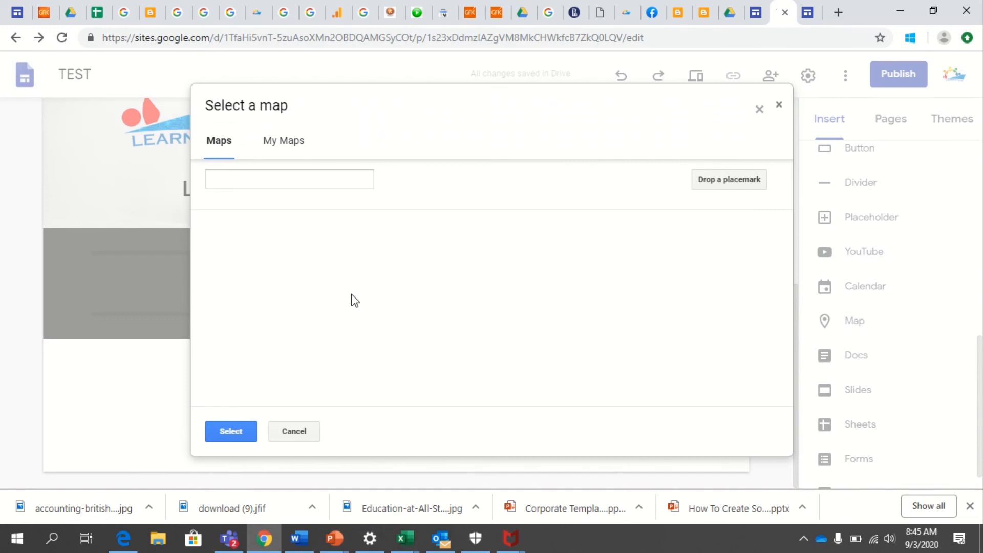
pyautogui.click(262, 179)
pyautogui.write('K')
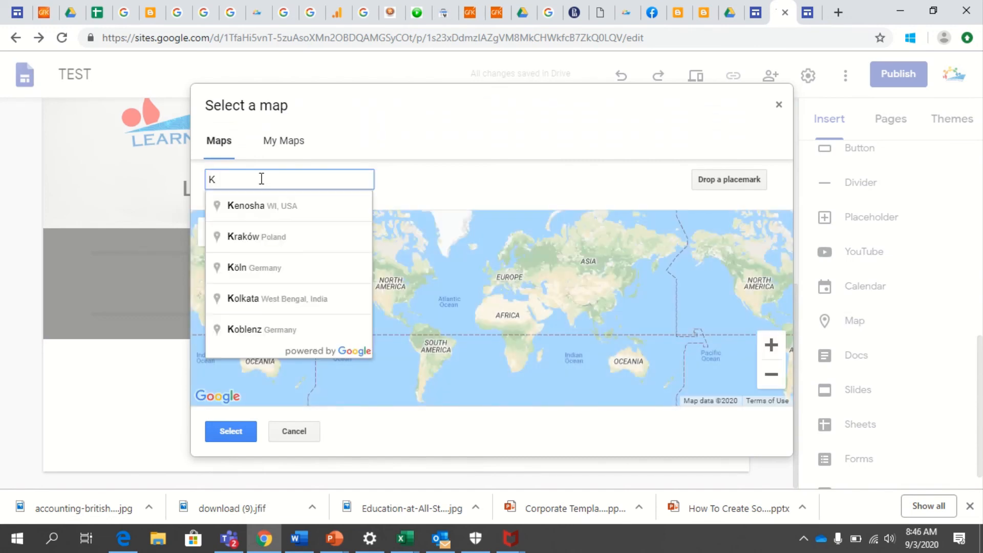
pyautogui.press('BackSpace')
pyautogui.write('GOO')
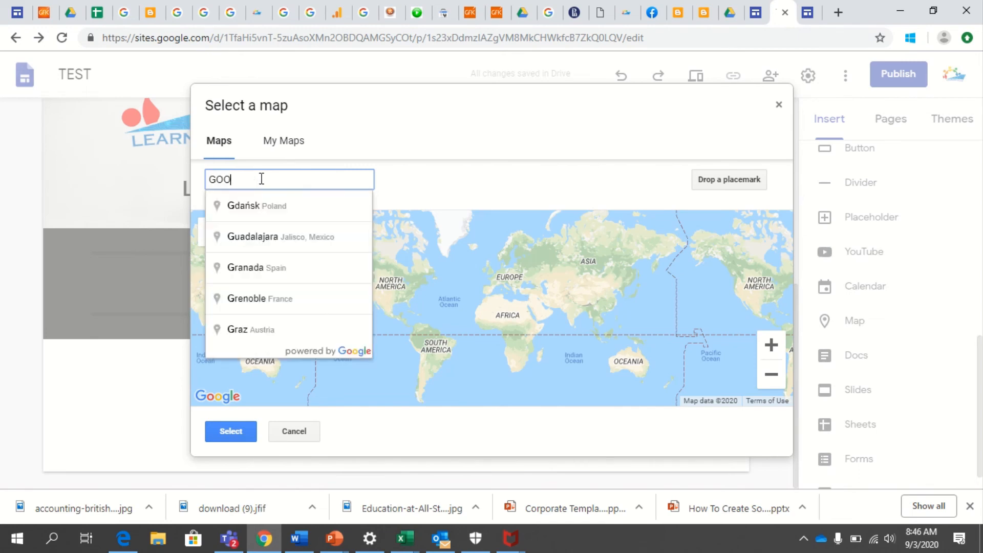
pyautogui.write('GLE')
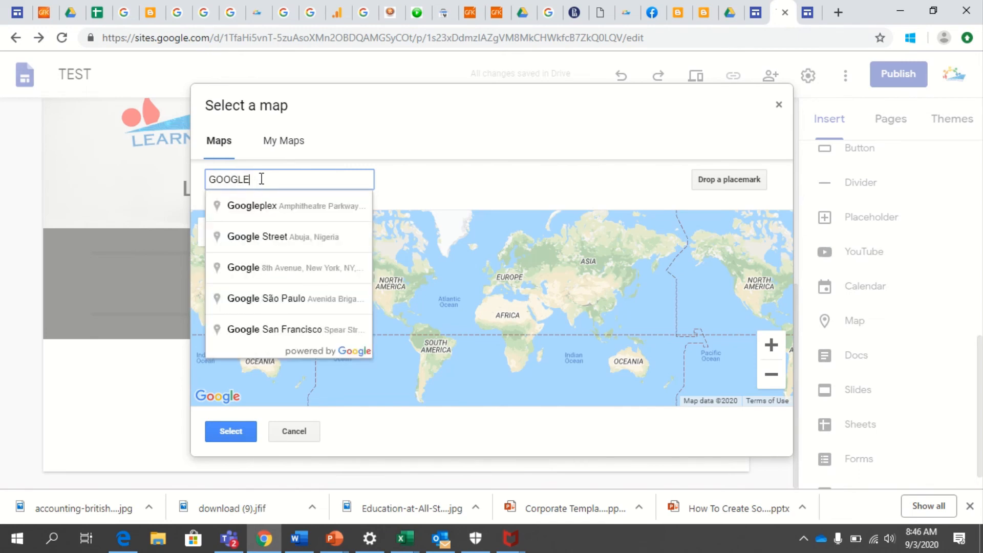
pyautogui.click(341, 267)
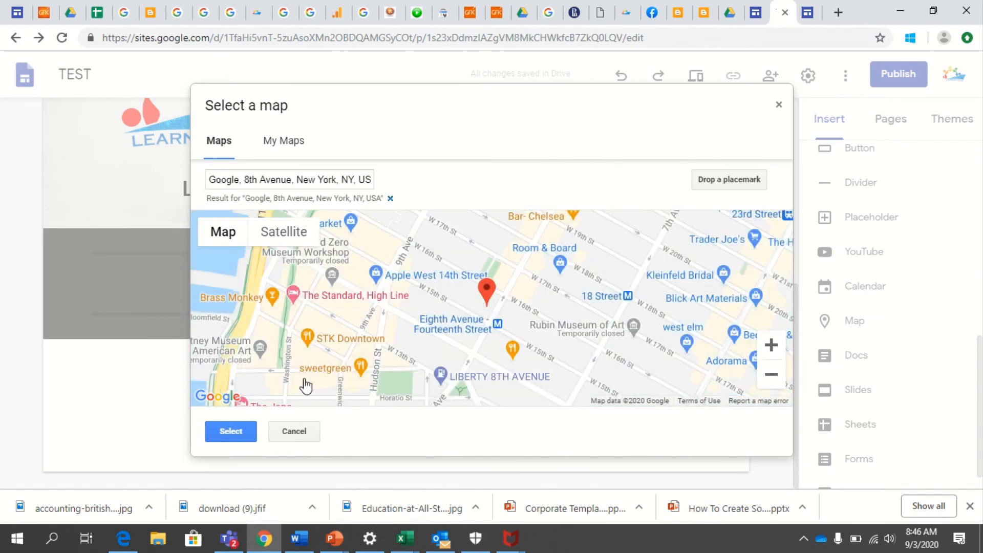
pyautogui.click(245, 433)
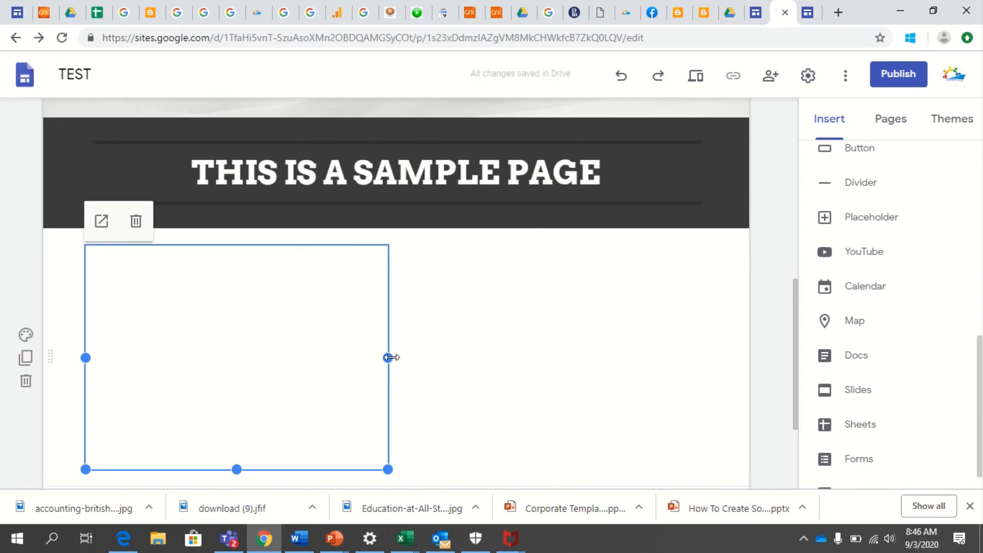
pyautogui.moveTo(389, 358); pyautogui.dragTo(711, 368)
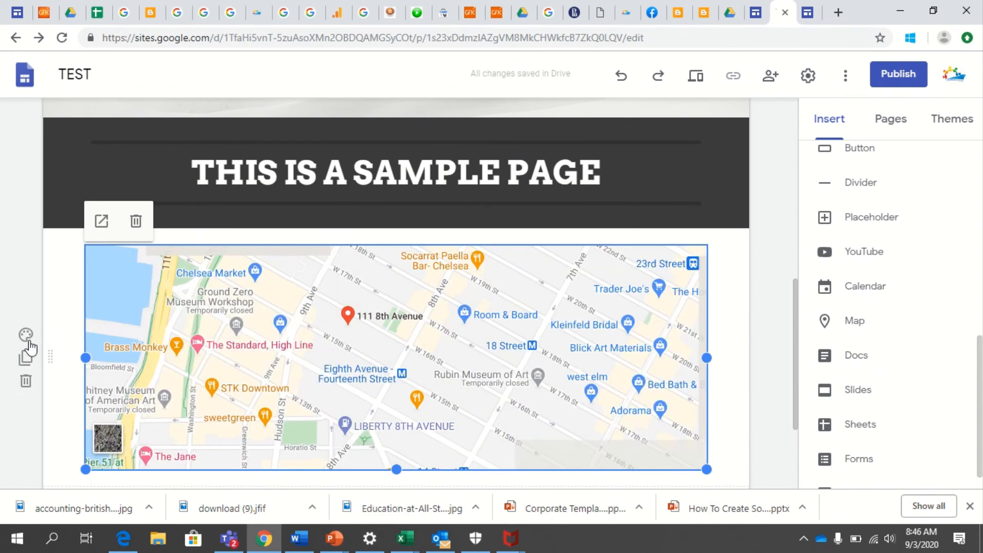
# - Set the map section's background to the dark blue rippled water image from the gallery
pyautogui.click(26, 336)
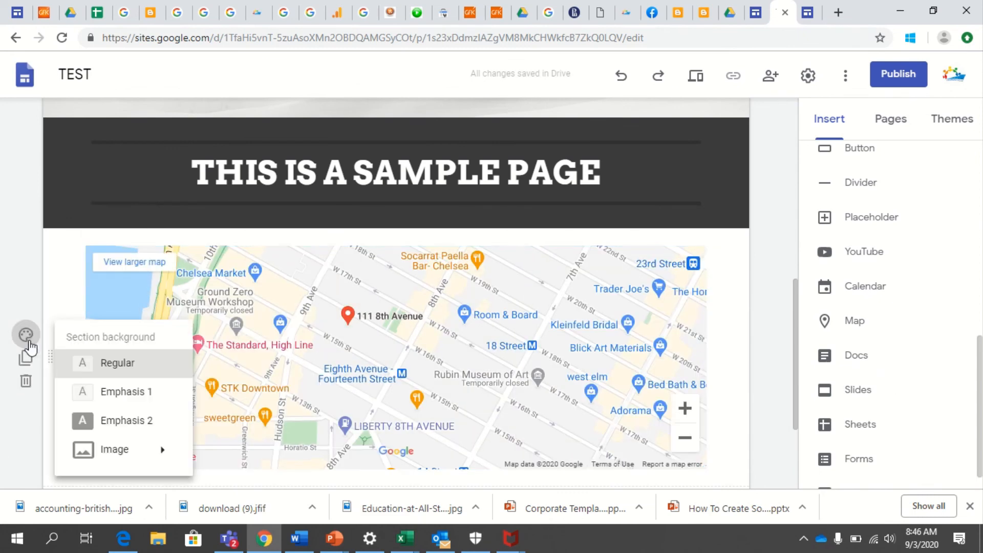
pyautogui.moveTo(155, 455)
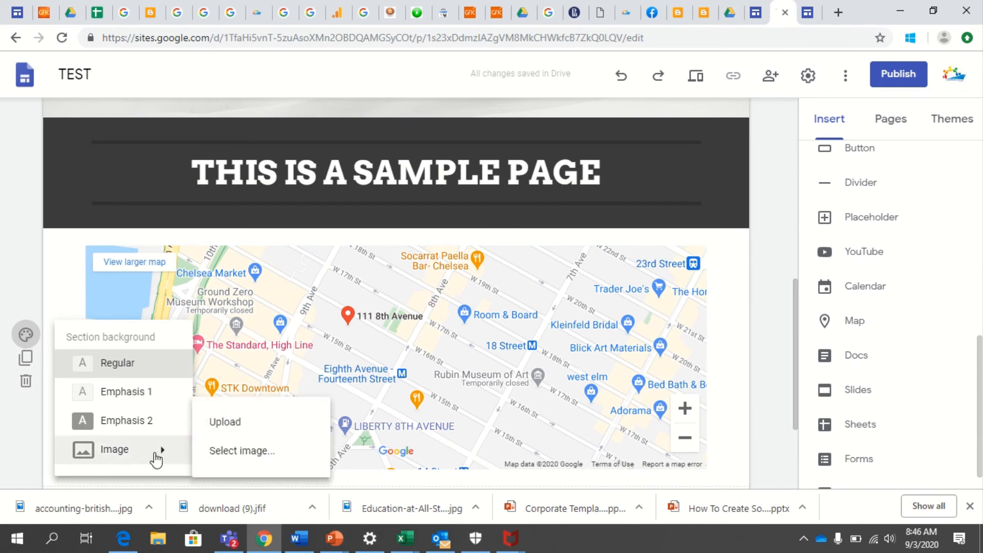
pyautogui.click(244, 451)
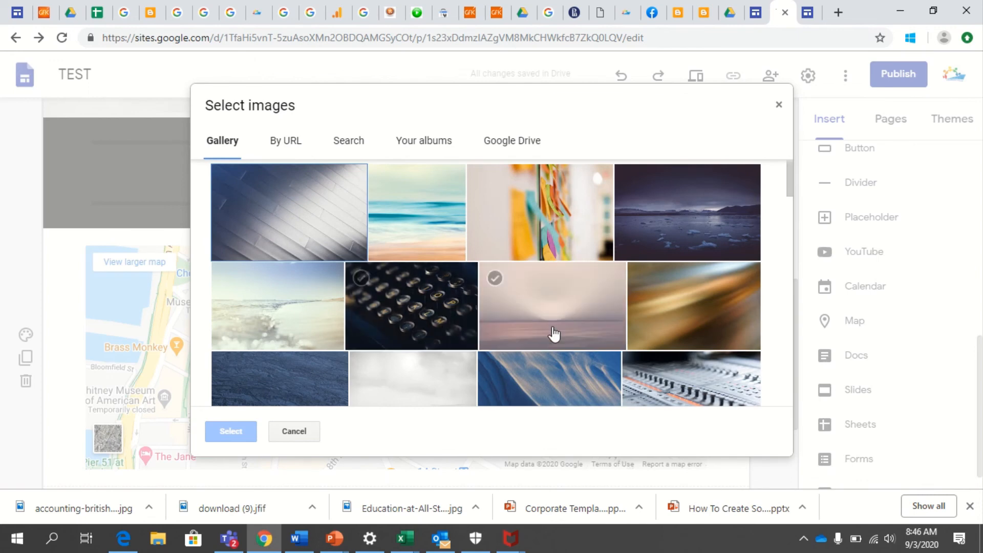
pyautogui.click(315, 383)
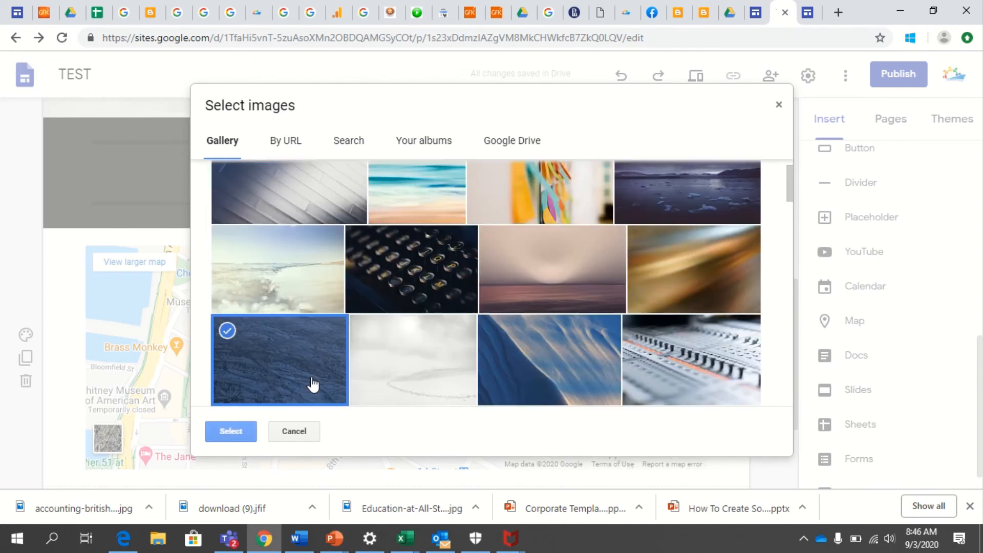
pyautogui.click(230, 433)
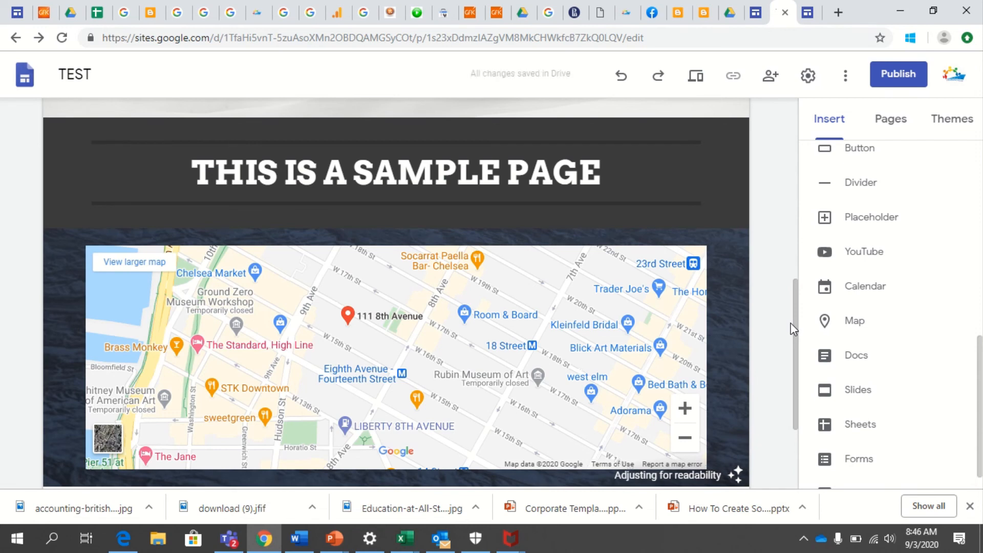
# - Add a footer to the page containing the text ADDRESS CONTACT
pyautogui.moveTo(796, 319); pyautogui.dragTo(809, 467)
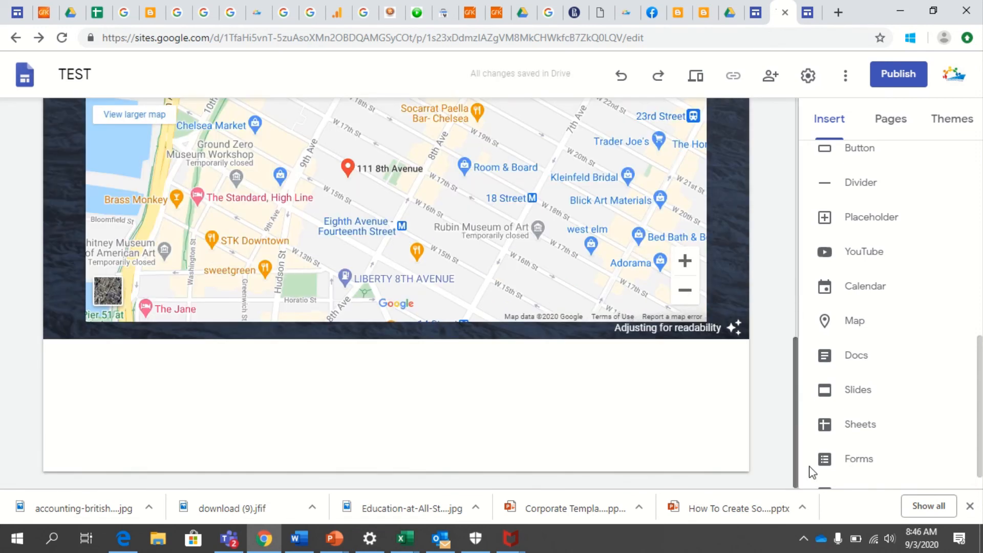
pyautogui.moveTo(377, 438)
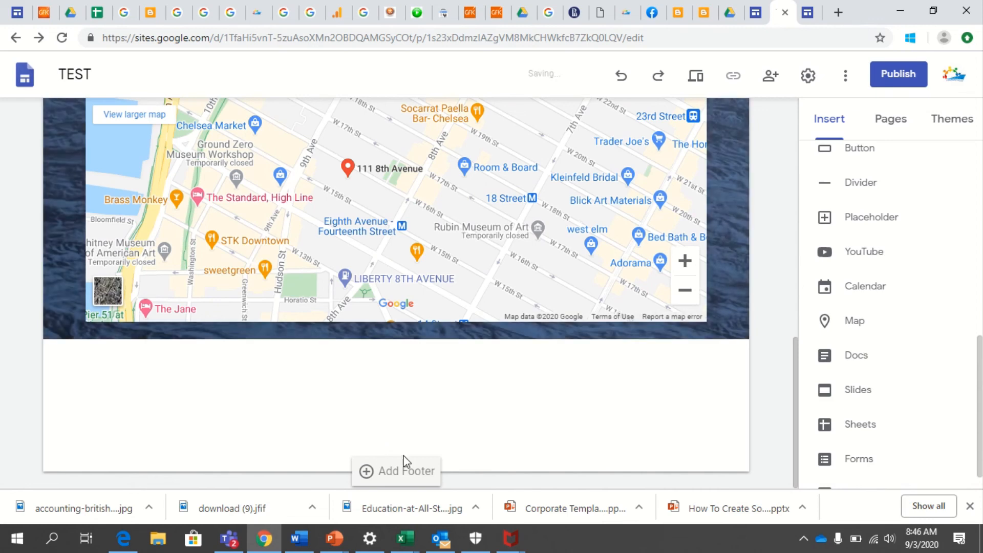
pyautogui.click(401, 473)
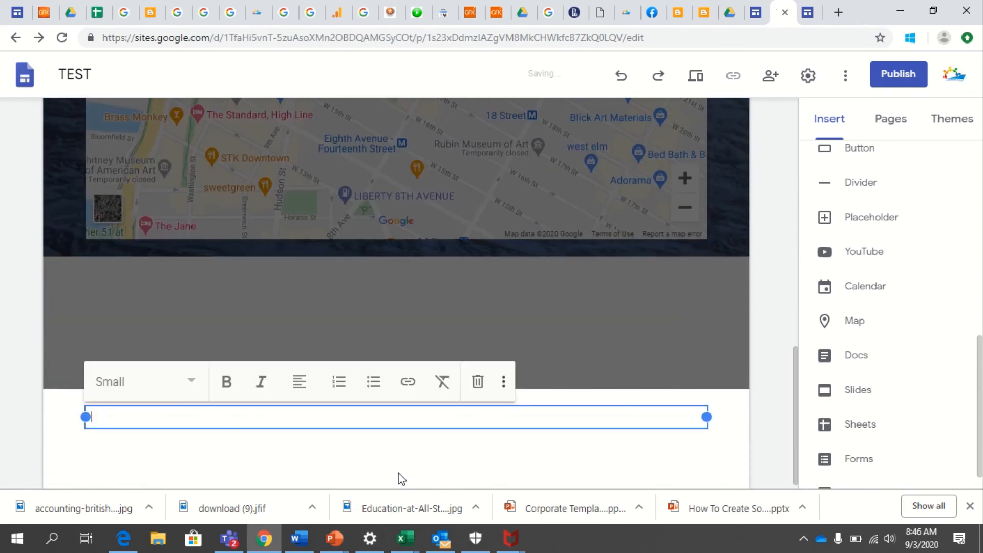
pyautogui.write('ADDRESS')
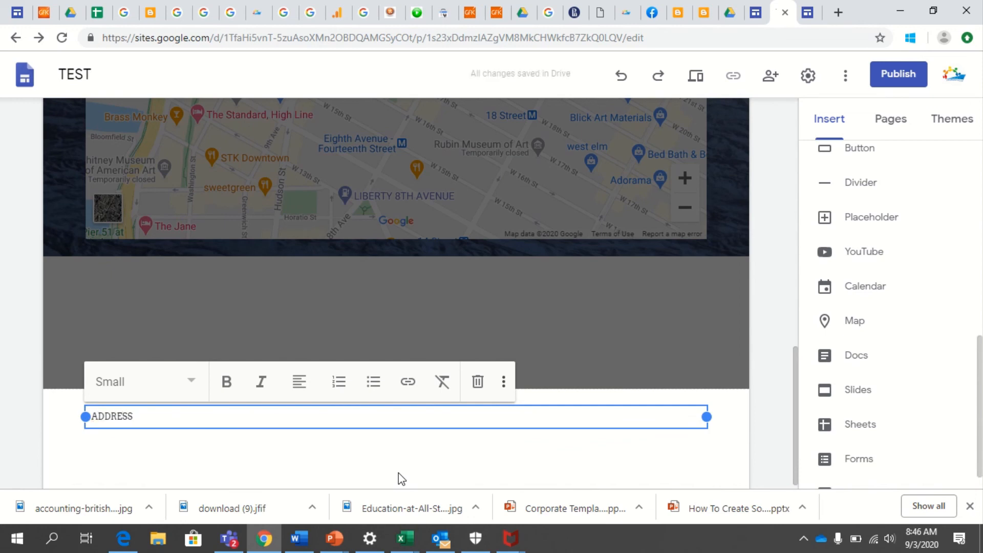
pyautogui.moveTo(489, 5)
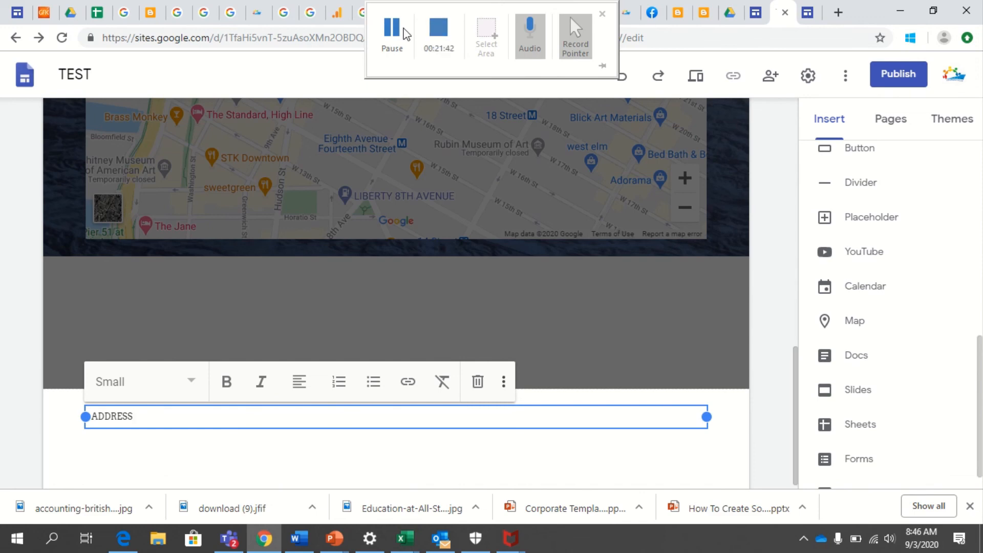
pyautogui.click(392, 30)
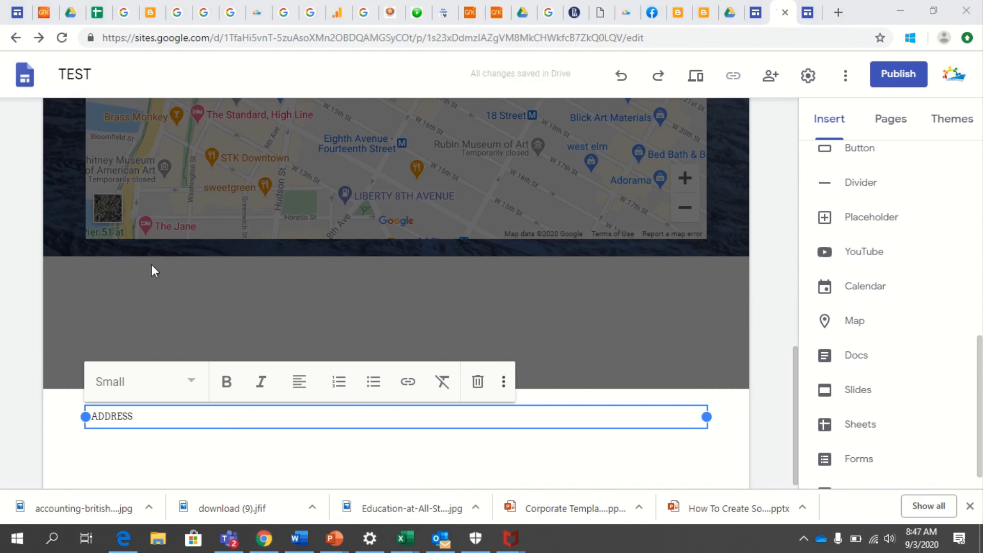
pyautogui.click(182, 419)
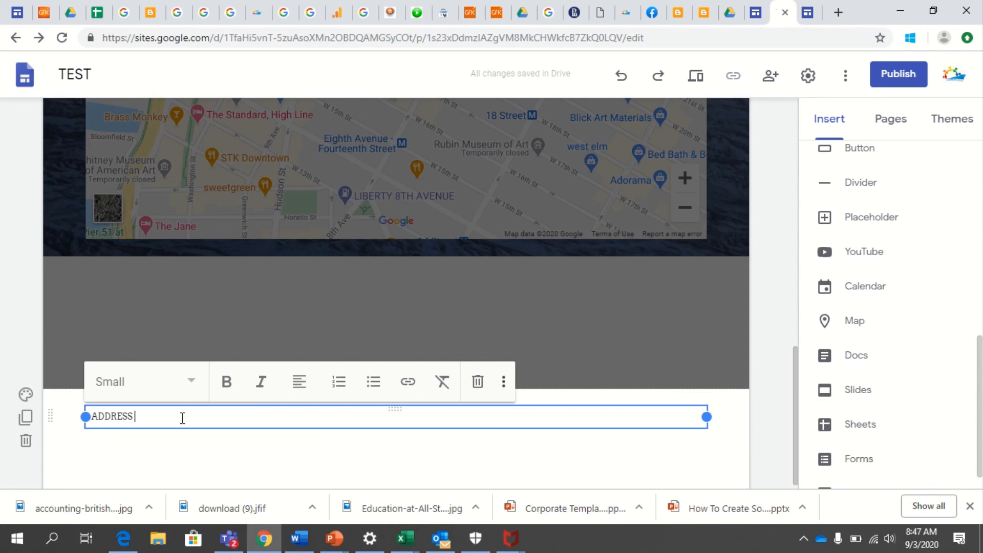
pyautogui.write('CON')
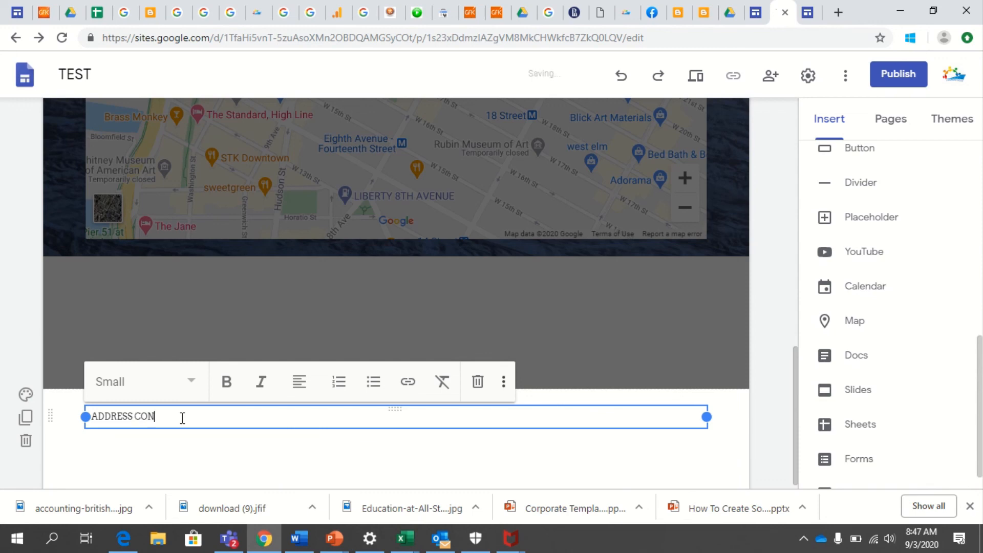
pyautogui.write('TACT')
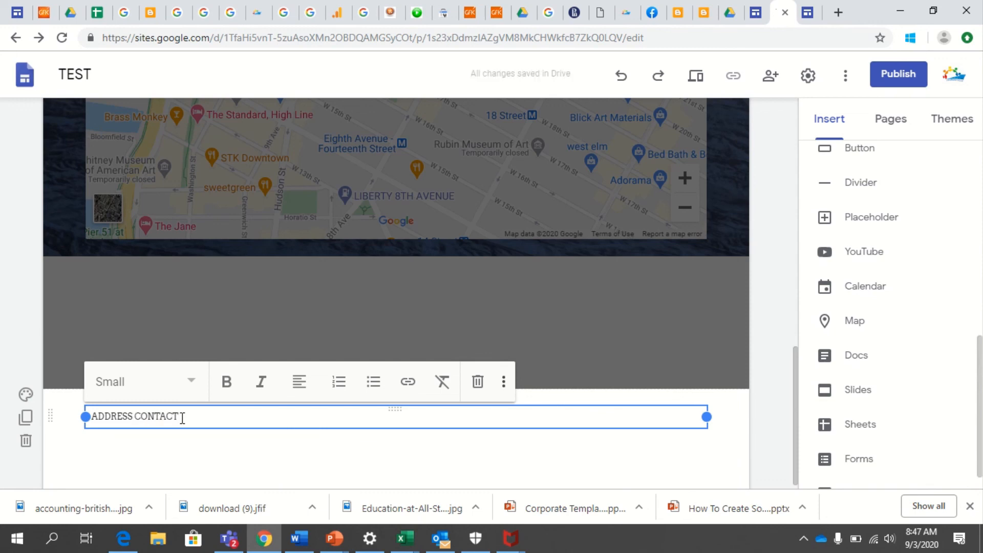
# - Make the ADDRESS CONTACT footer text bold and center it
pyautogui.hotkey('ctrl', 'a')
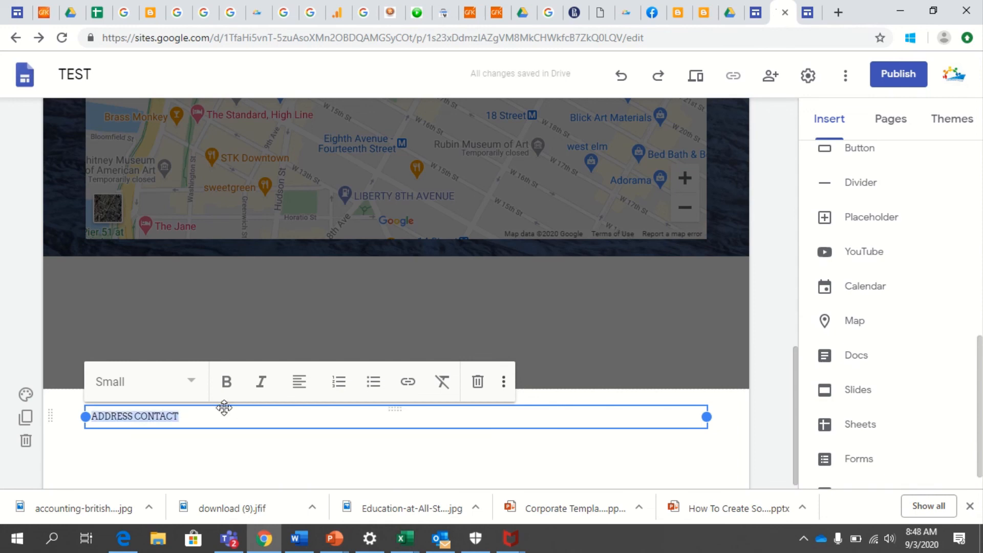
pyautogui.click(225, 395)
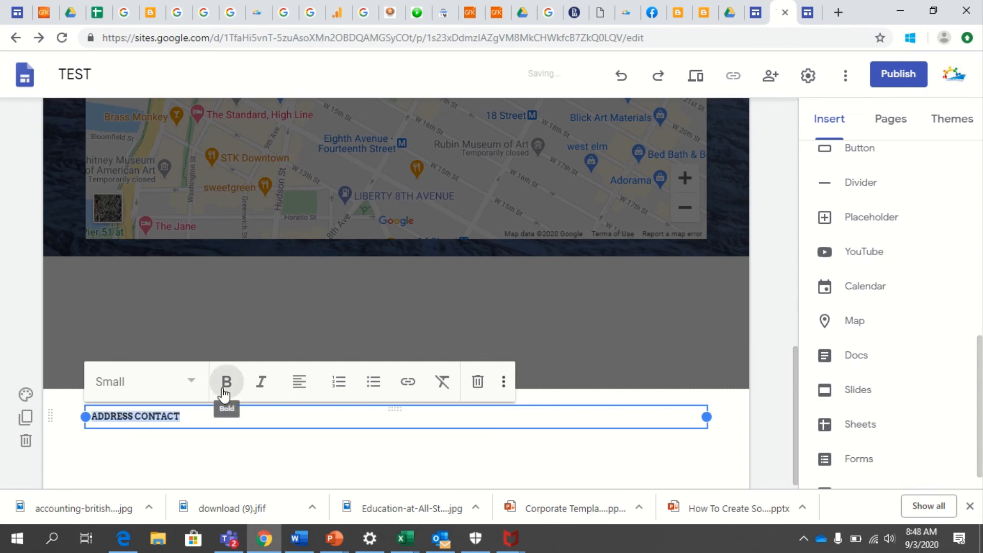
pyautogui.click(300, 391)
pyautogui.click(303, 431)
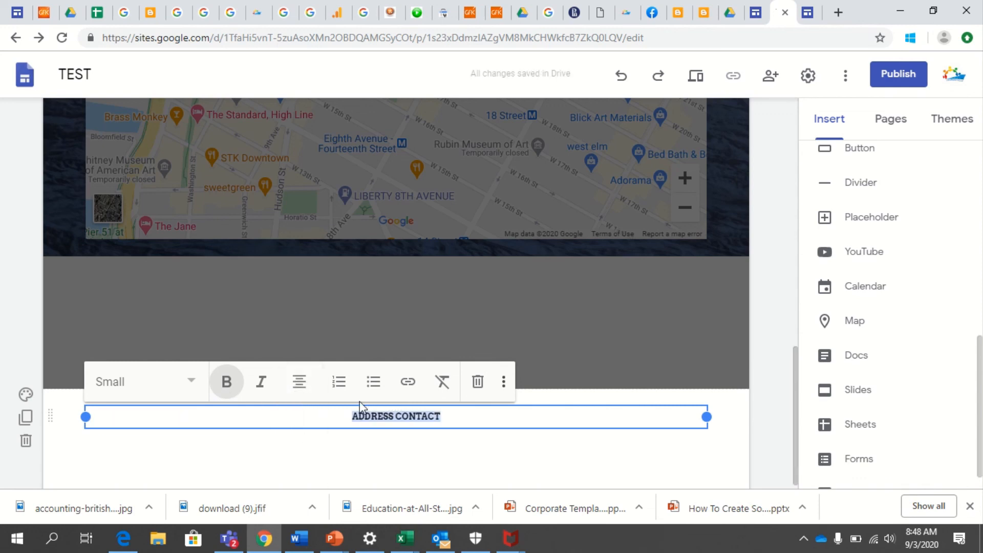
# - Add a numbered list below ADDRESS CONTACT in the footer with the items EFFICIENT, COST FRIENDLY and RELIABLE
pyautogui.click(469, 421)
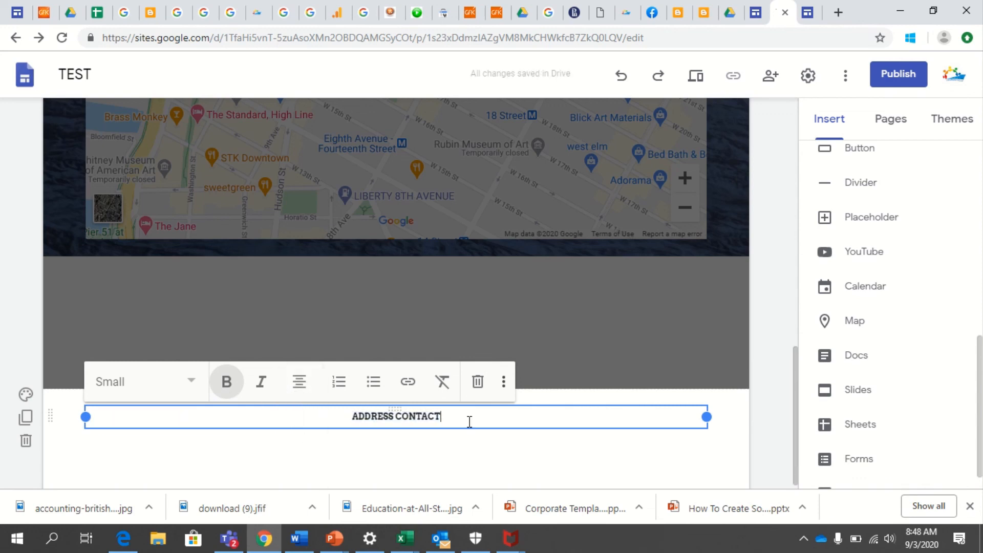
pyautogui.press('Return')
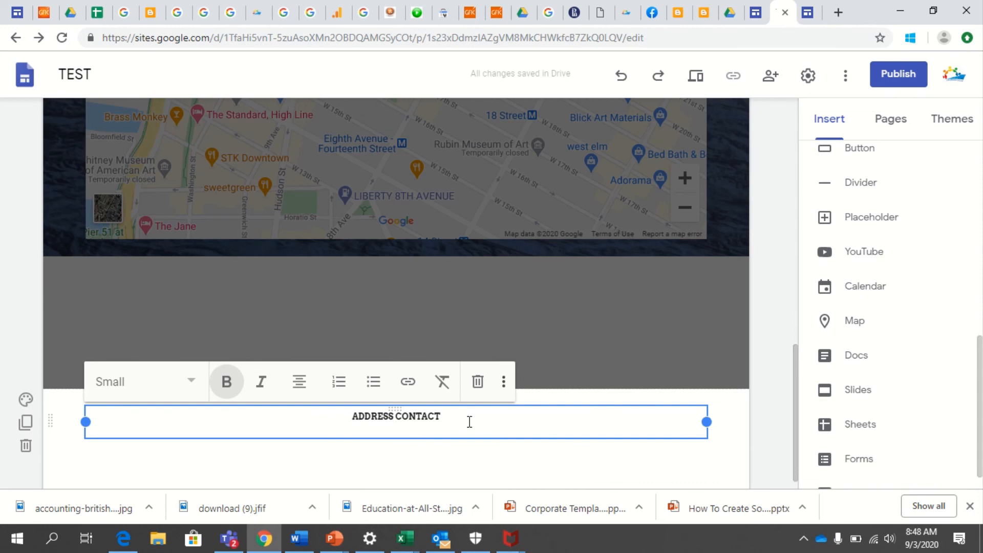
pyautogui.click(338, 385)
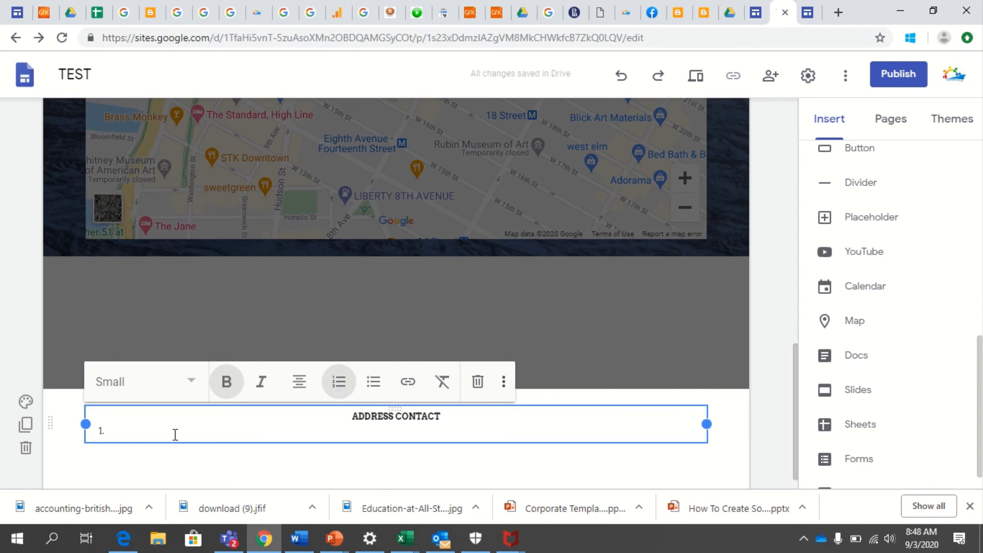
pyautogui.write('EFFIC')
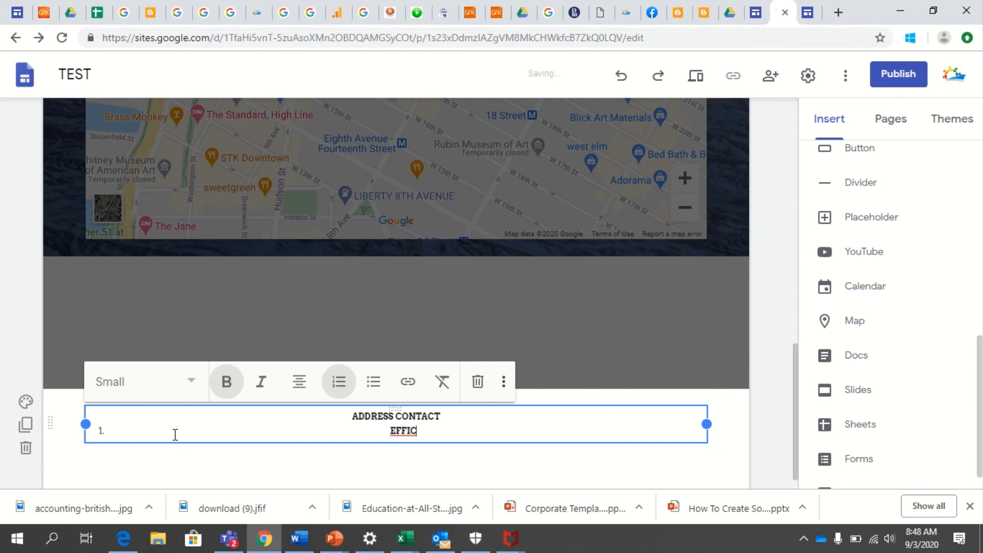
pyautogui.write('IENT')
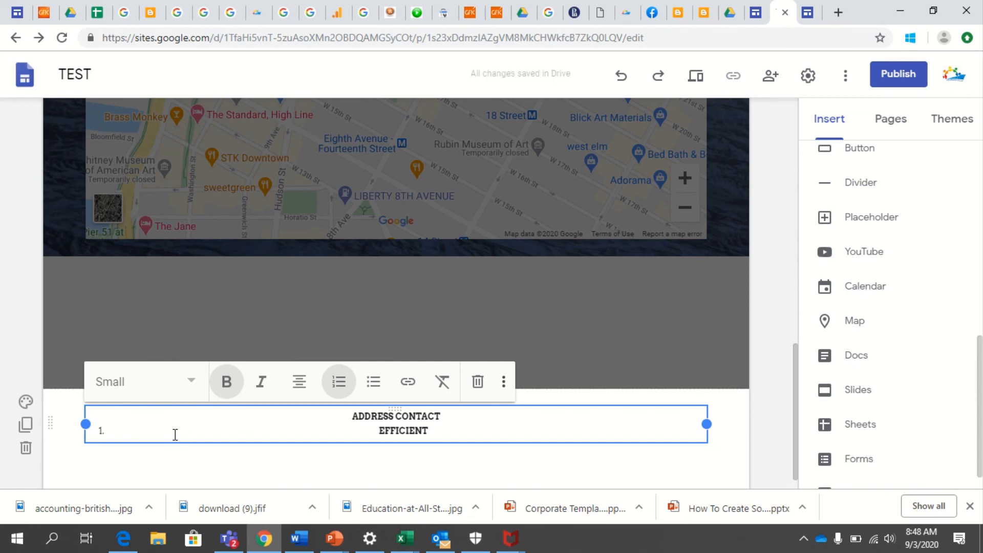
pyautogui.press('Return')
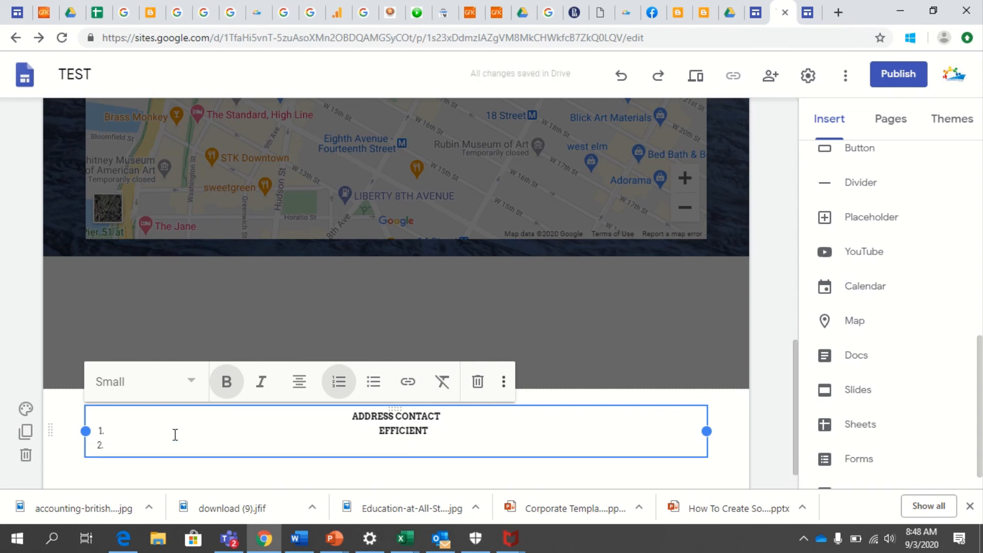
pyautogui.write('COS')
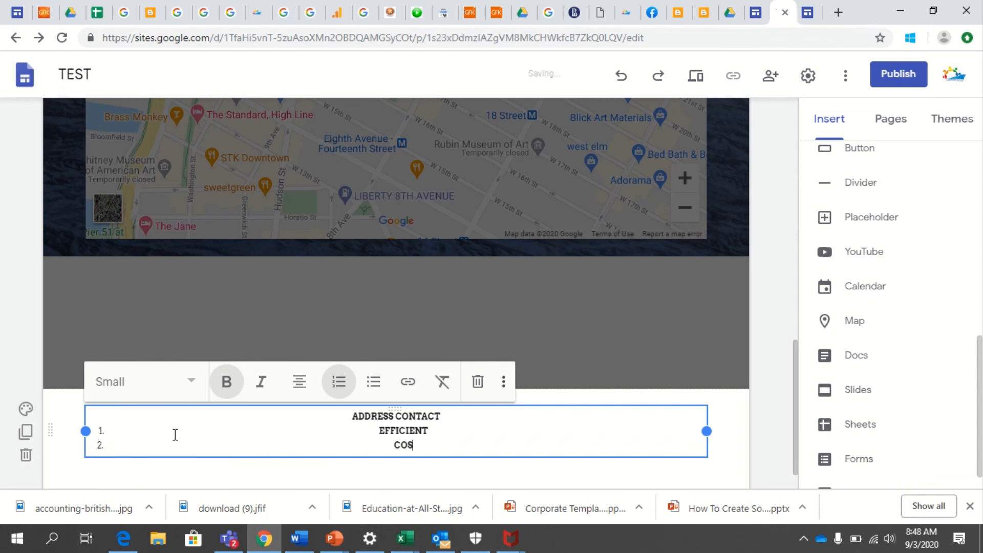
pyautogui.write('T FRIENDLY')
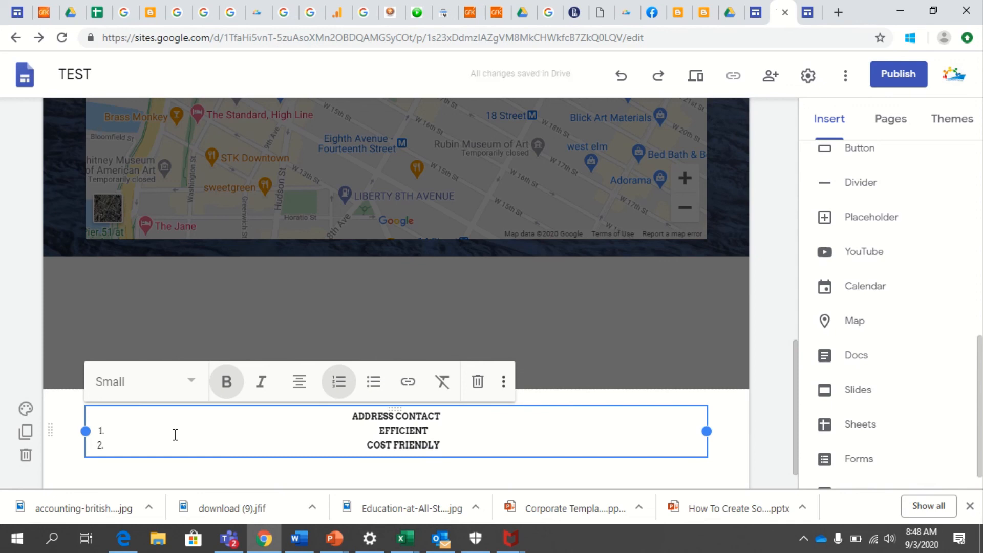
pyautogui.press('Return')
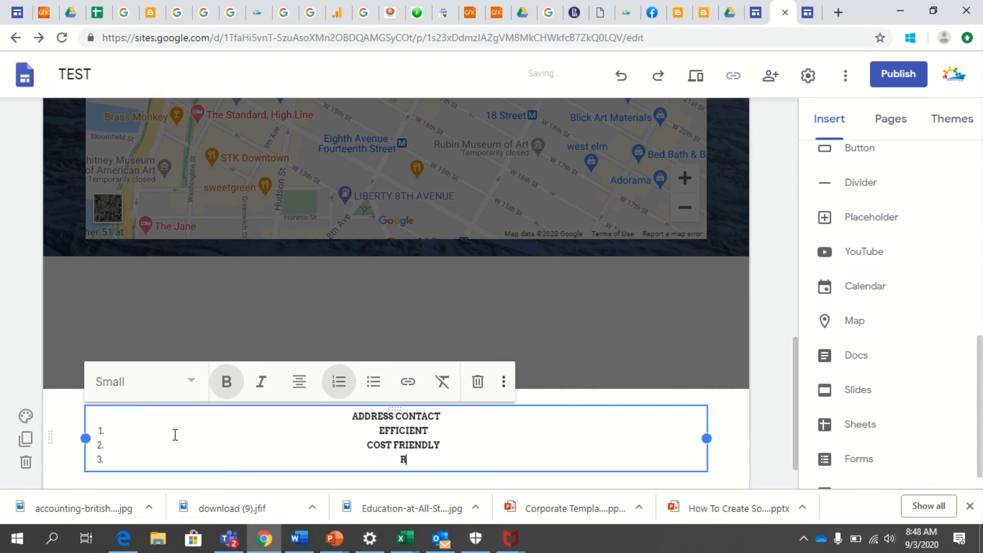
pyautogui.write('RELIABLE')
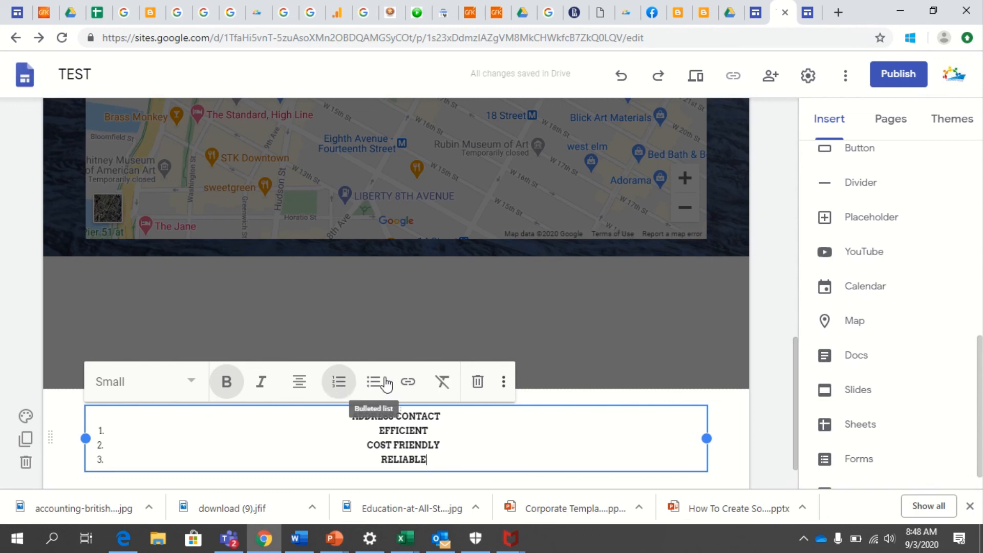
# - Set the footer's background to the gallery image of colorful paper strips
pyautogui.click(26, 416)
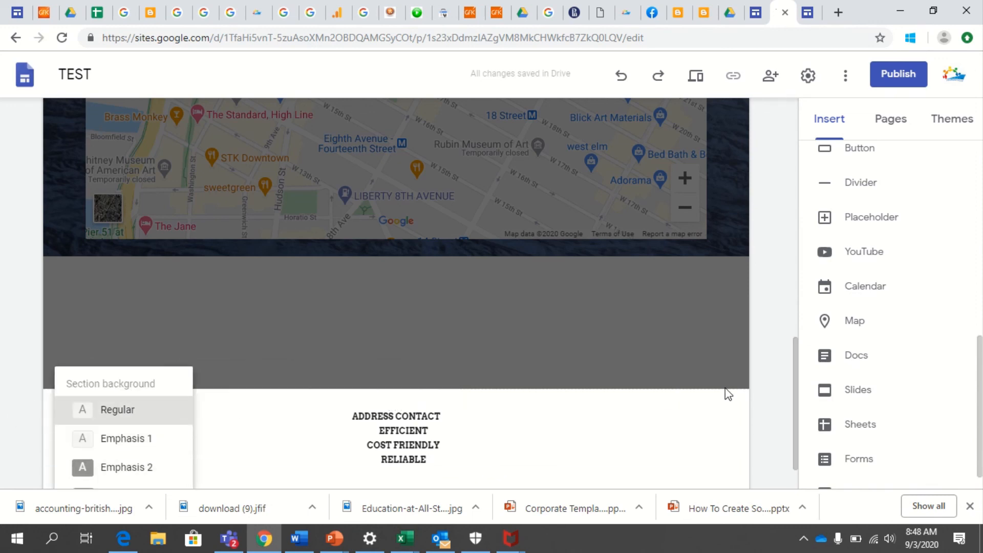
pyautogui.moveTo(796, 392); pyautogui.dragTo(793, 469)
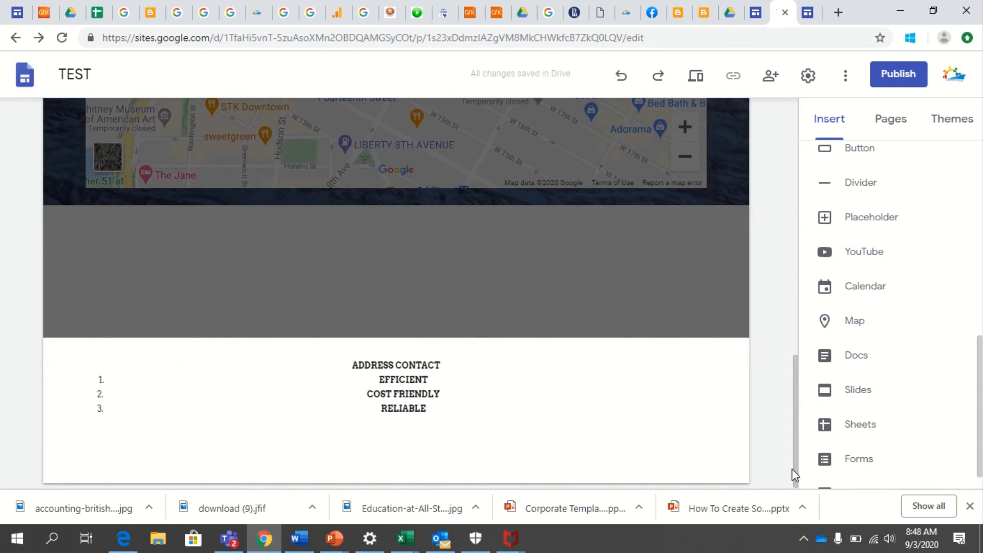
pyautogui.click(25, 365)
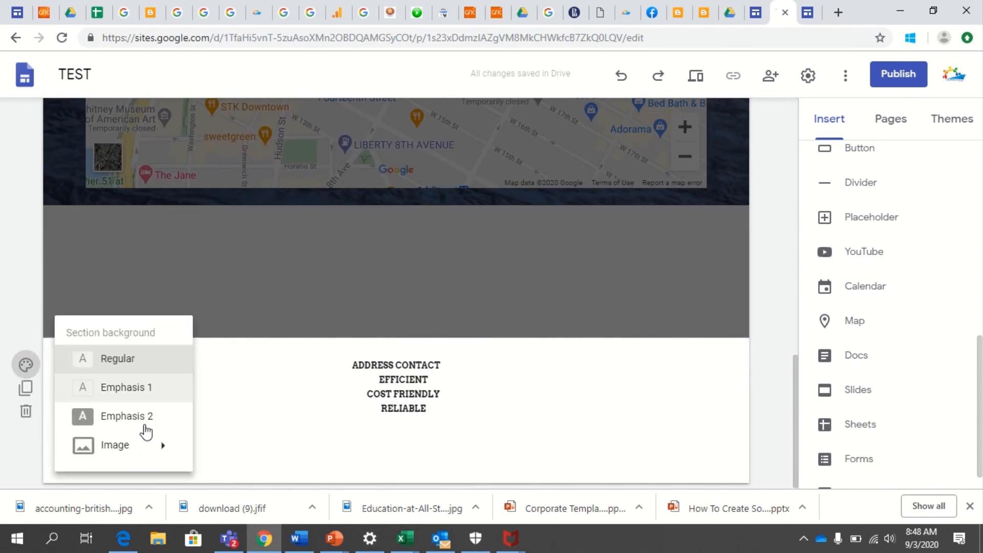
pyautogui.moveTo(145, 457)
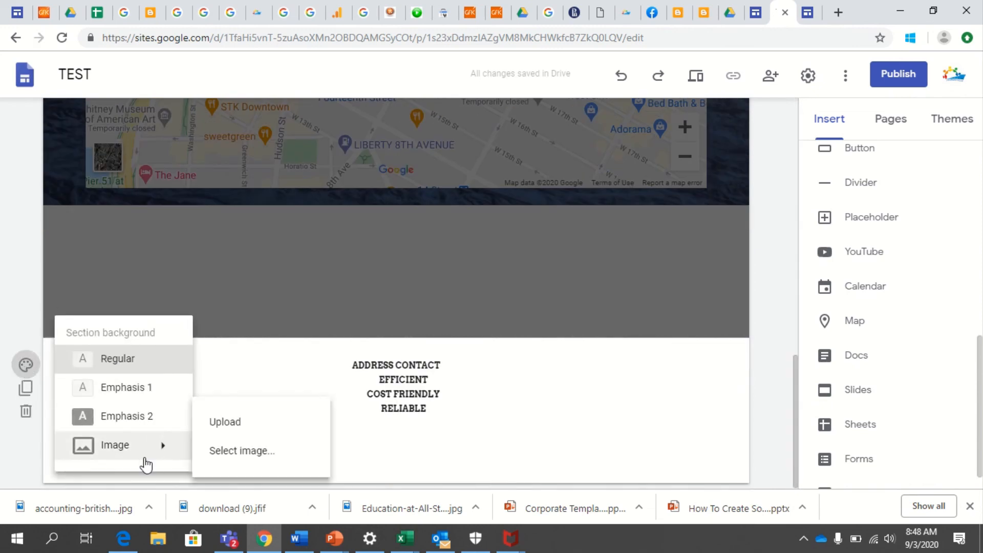
pyautogui.click(232, 453)
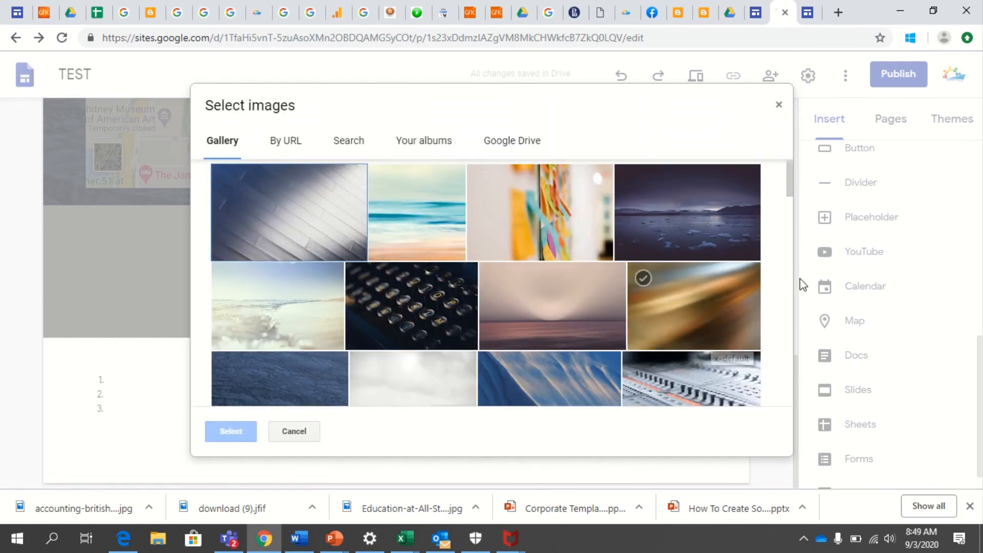
pyautogui.doubleClick(600, 215)
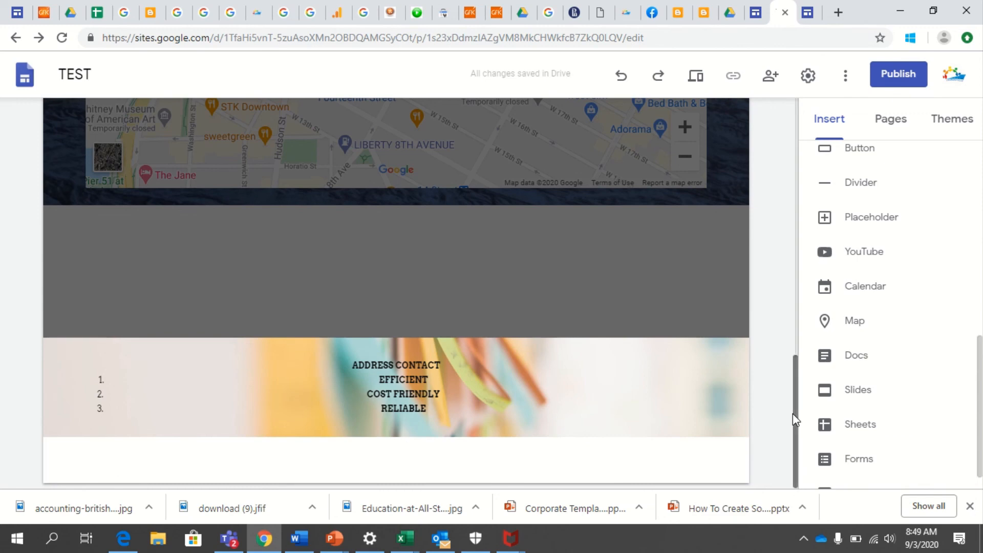
pyautogui.moveTo(793, 413); pyautogui.dragTo(793, 99)
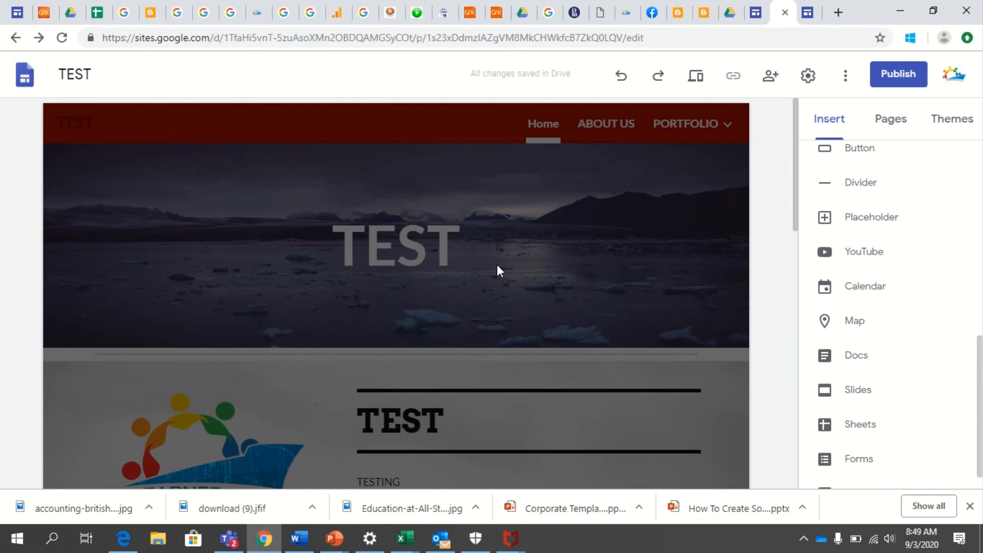